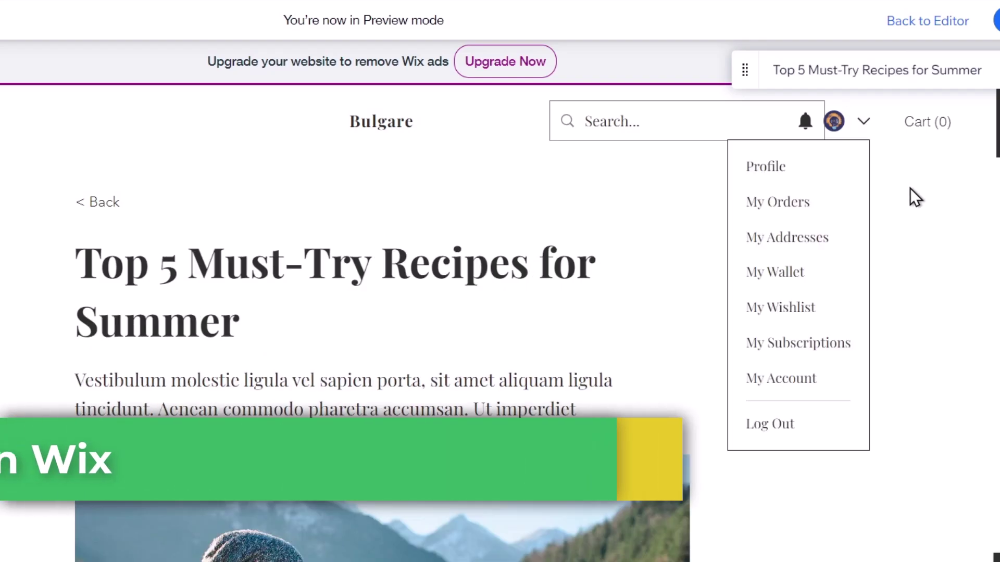
- Close the open member menu in the Bulgare site preview
{"action": "left_click", "coordinate": [879, 76]}
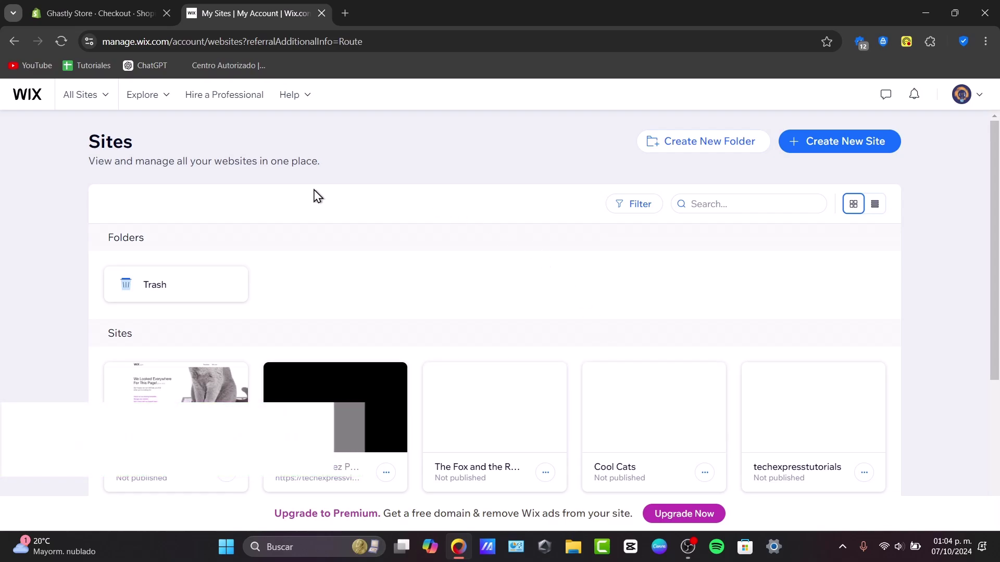
- Choose Select & Edit Site on the Bulgare site card
{"action": "mouse_move", "coordinate": [215, 405]}
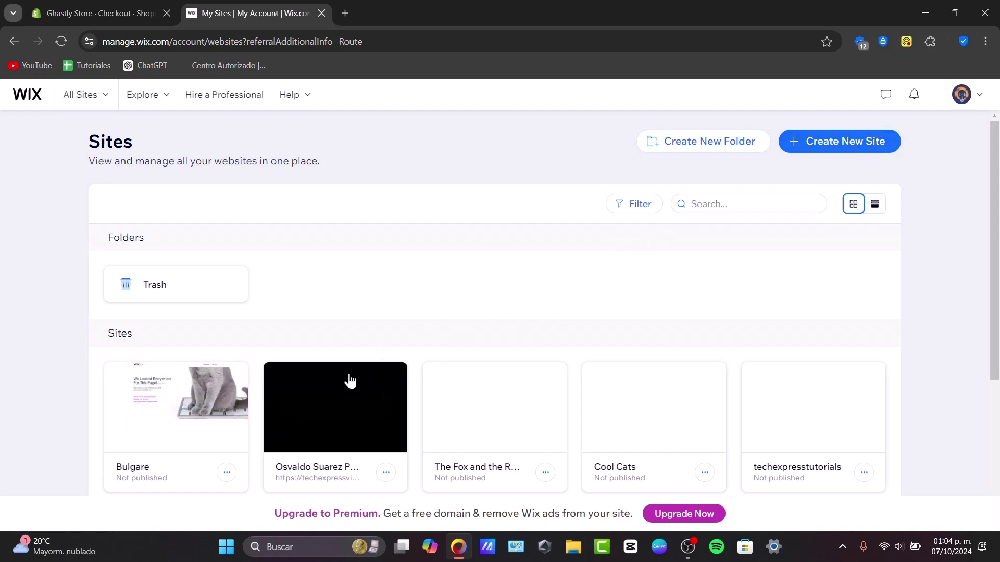
{"action": "left_click", "coordinate": [183, 407]}
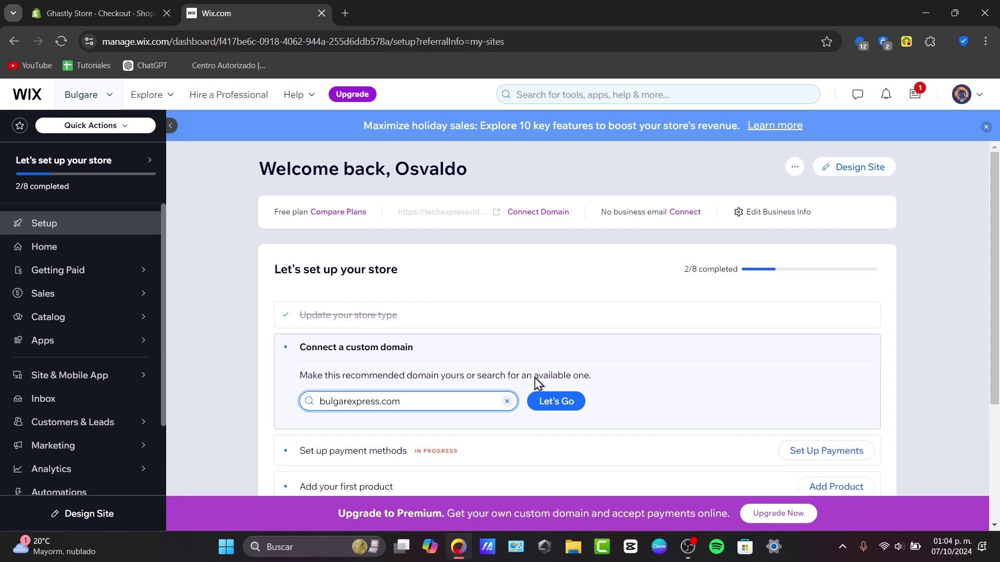
- Open Bulgare with Design Site, dismiss the CMS search results and choose Create collection
{"action": "left_click", "coordinate": [874, 181]}
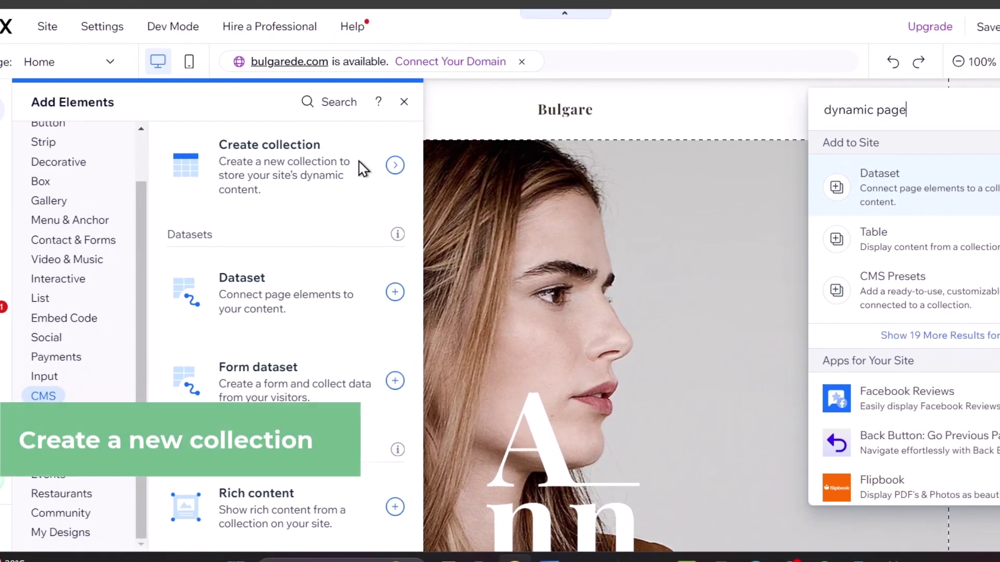
{"action": "left_click", "coordinate": [312, 172]}
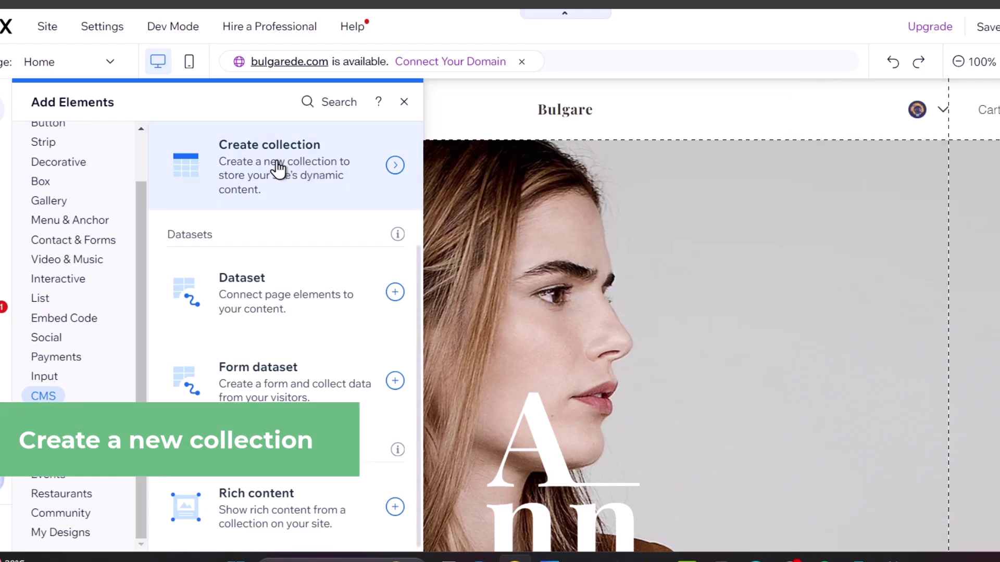
{"action": "left_click", "coordinate": [349, 177]}
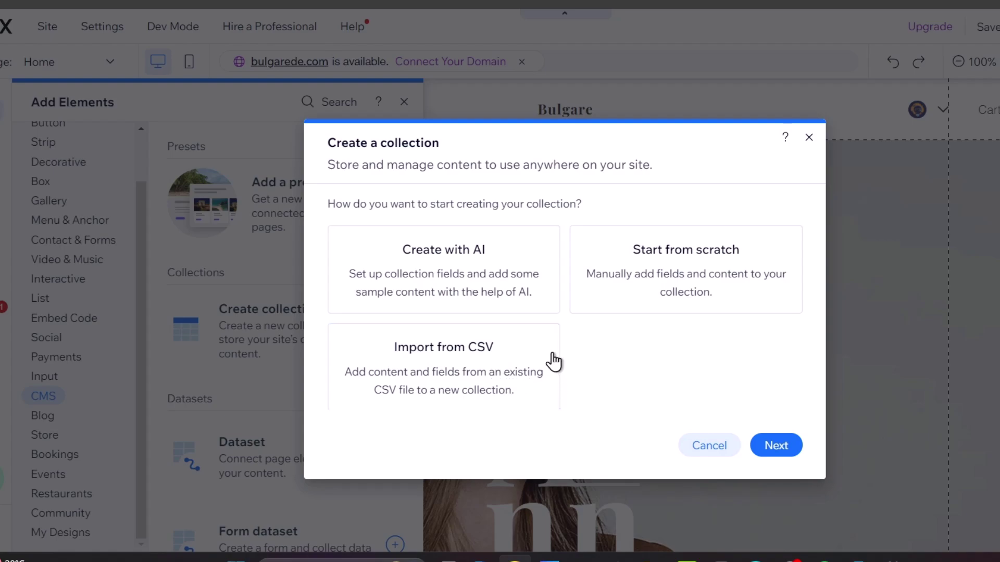
- Use Create with AI for a collection named 'Blogs' described as 'Collection of blogs'
{"action": "left_click", "coordinate": [479, 281]}
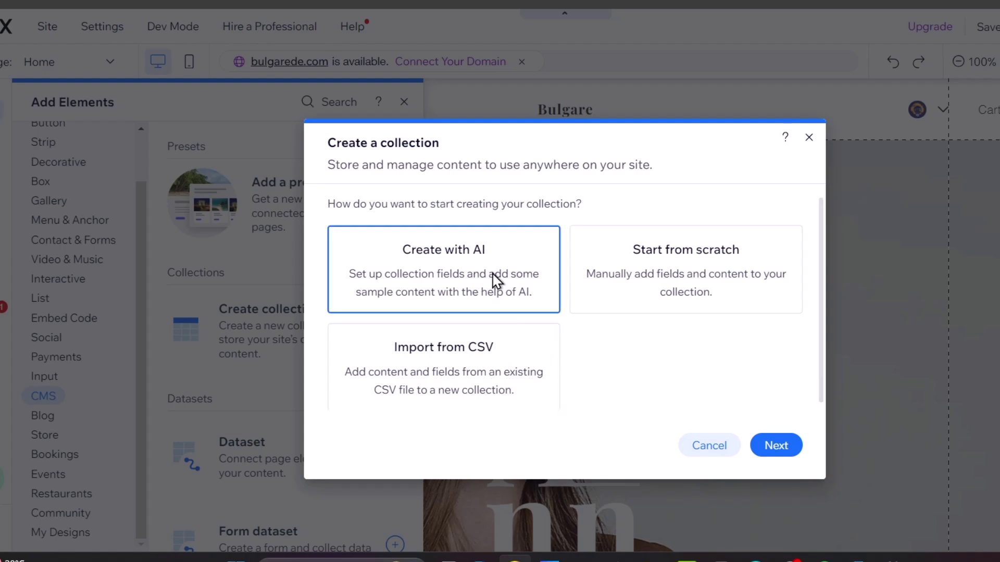
{"action": "left_click", "coordinate": [784, 443]}
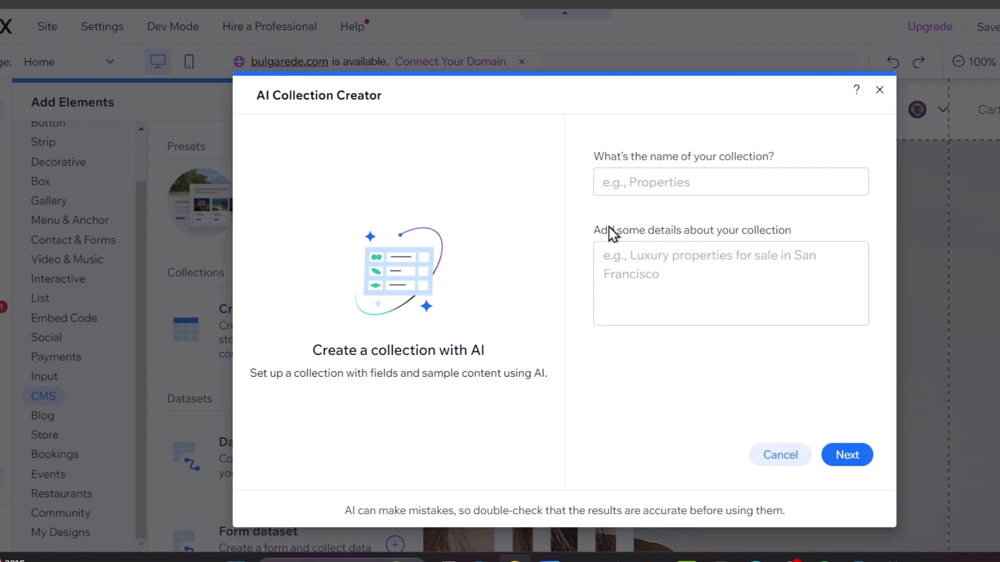
{"action": "left_click", "coordinate": [702, 180]}
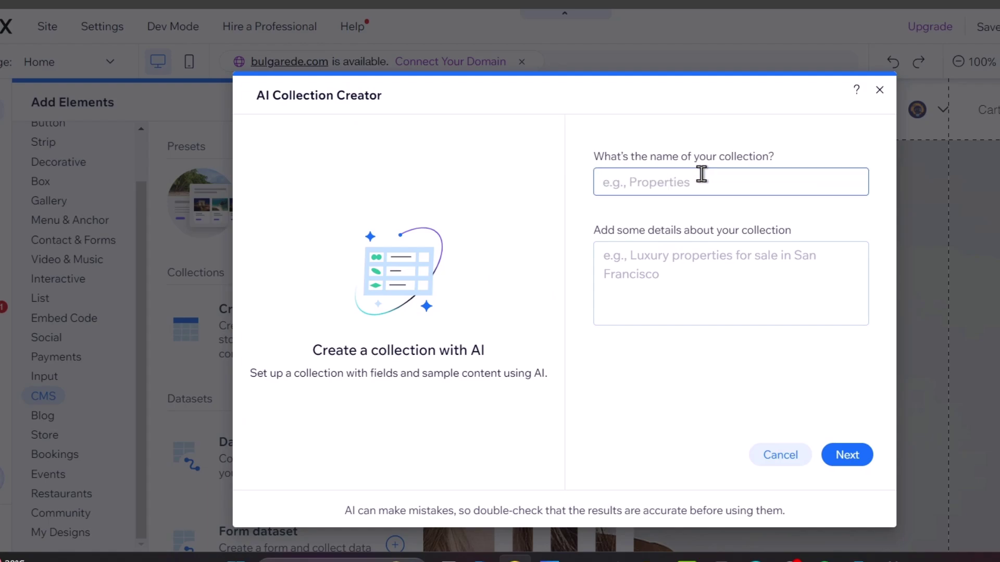
{"action": "type", "text": "Blogs"}
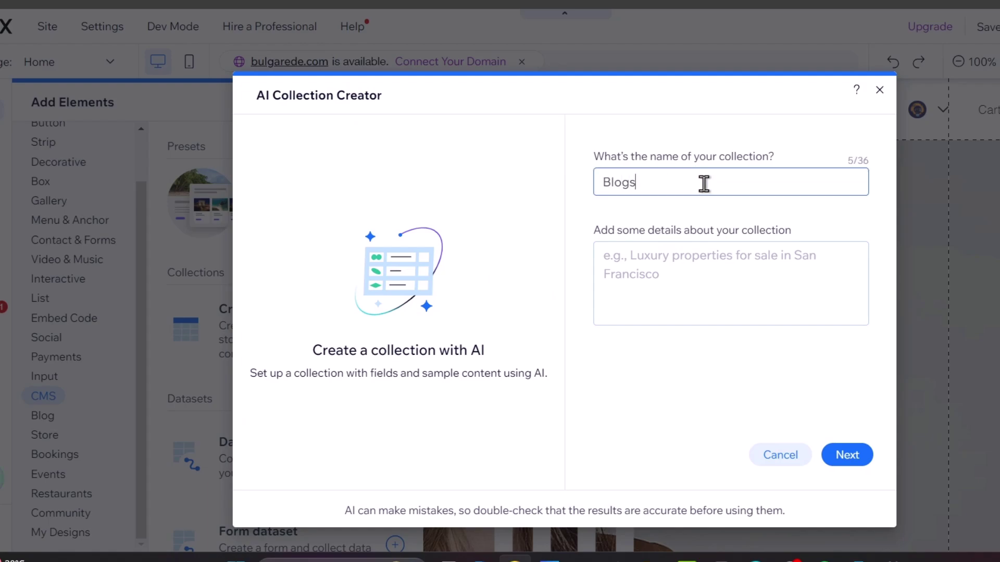
{"action": "left_click", "coordinate": [737, 259]}
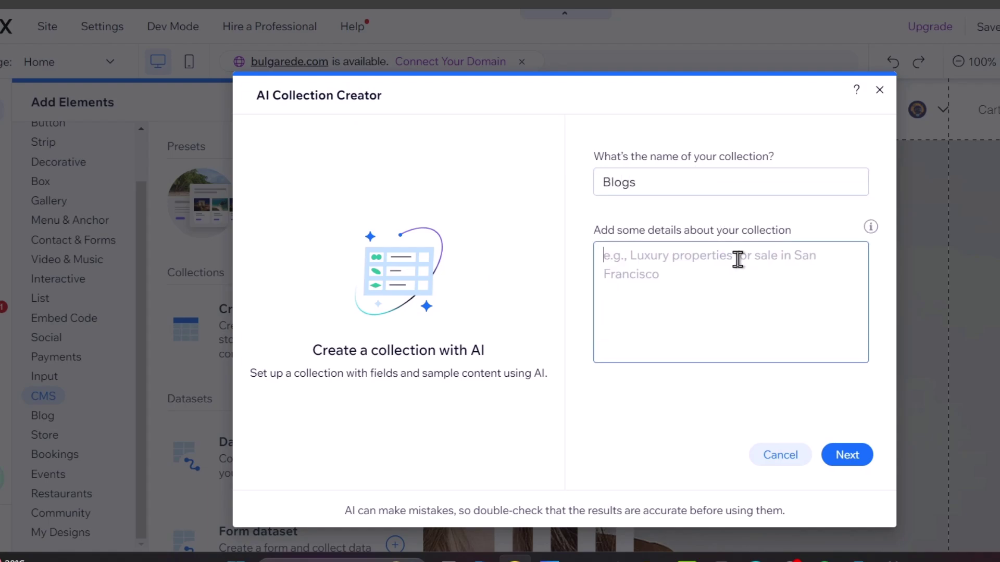
{"action": "type", "text": "Collection of blogs 12"}
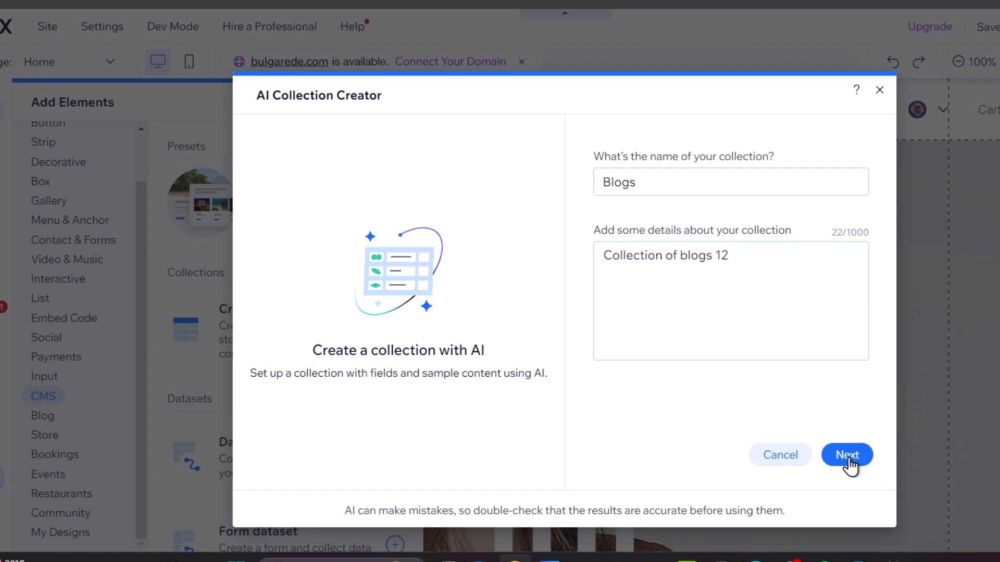
{"action": "left_click", "coordinate": [847, 456]}
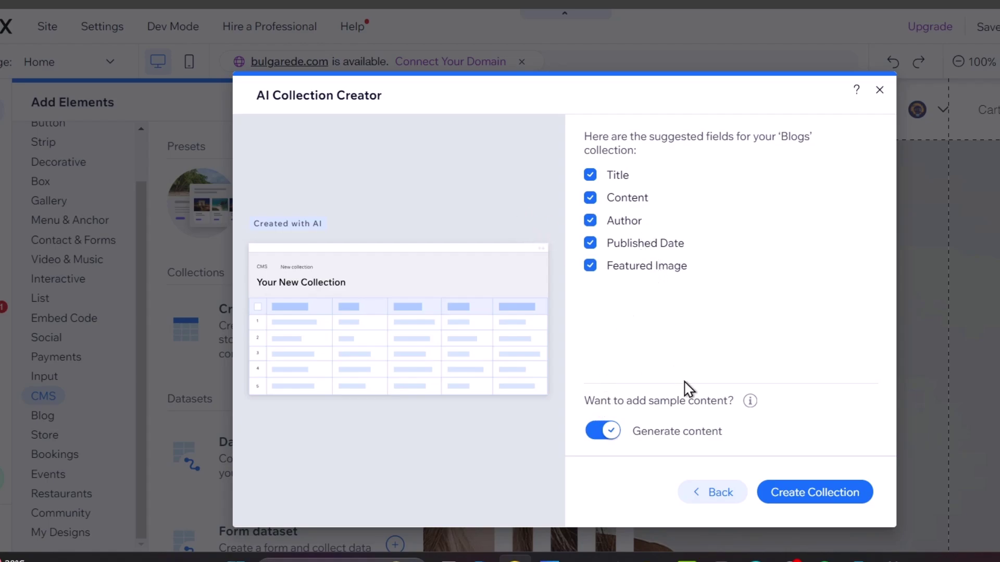
- Create the Blogs collection with Generate content left on
{"action": "left_click", "coordinate": [782, 501]}
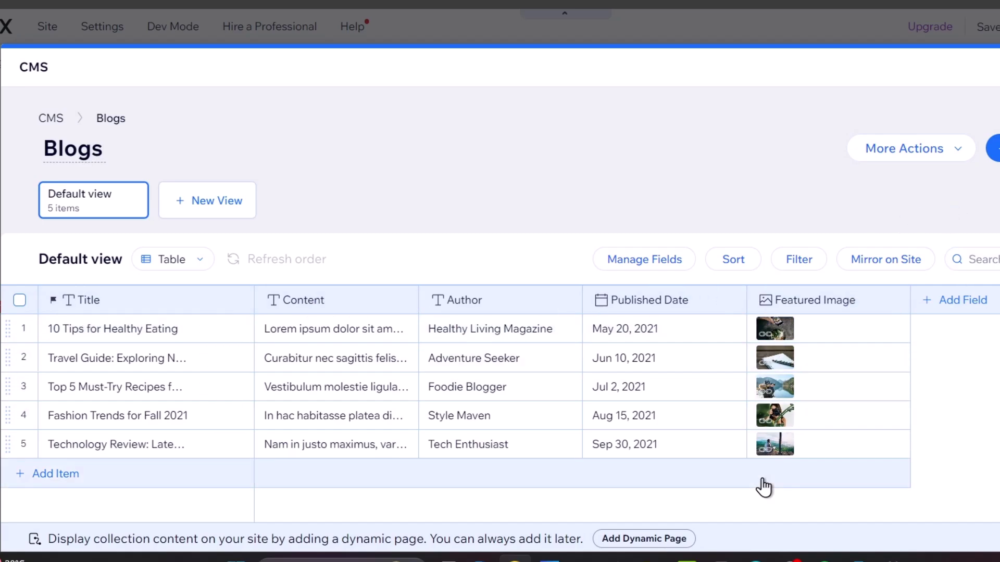
- Add and save a new Number field in the Blogs collection
{"action": "left_click", "coordinate": [958, 301]}
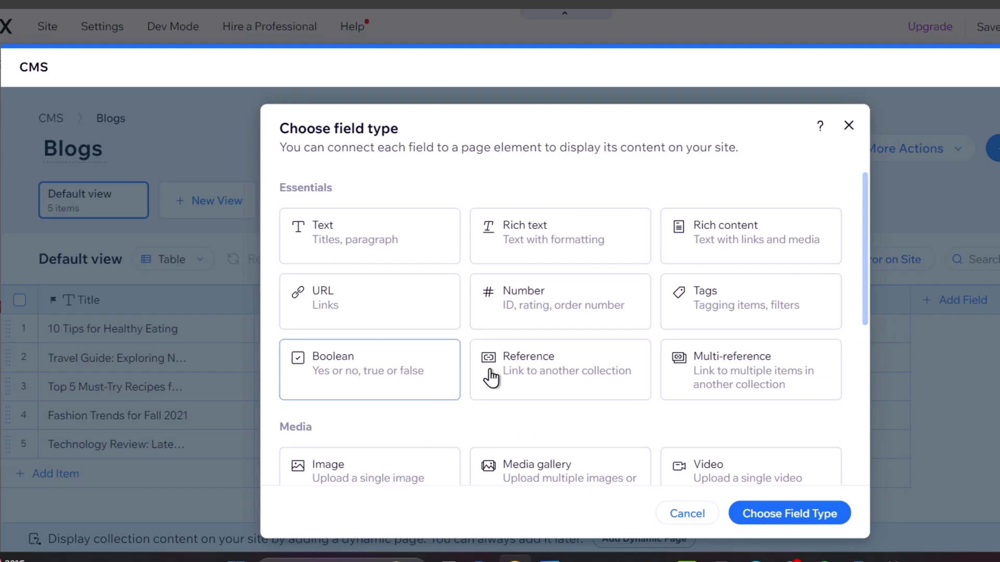
{"action": "left_click", "coordinate": [585, 328]}
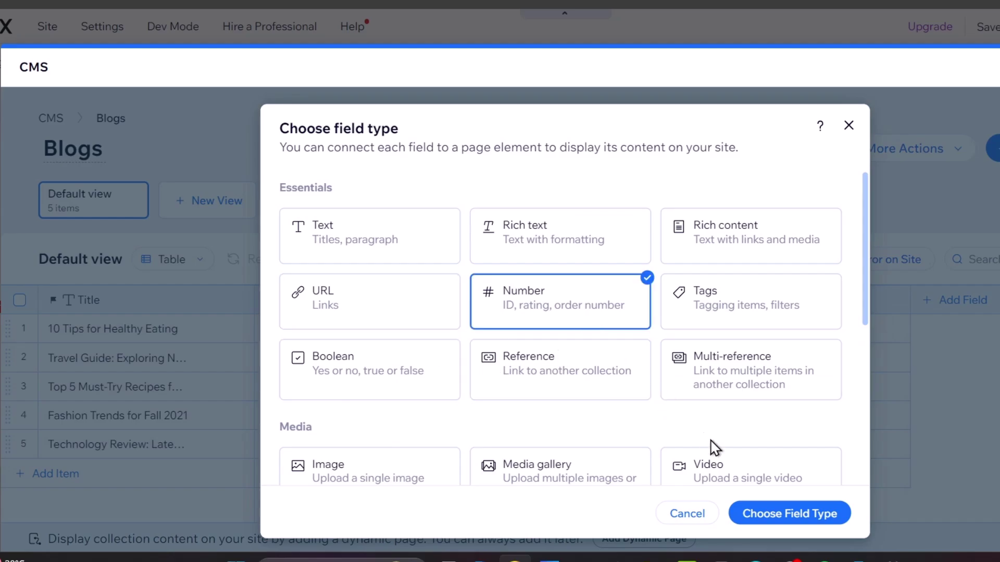
{"action": "left_click", "coordinate": [789, 515]}
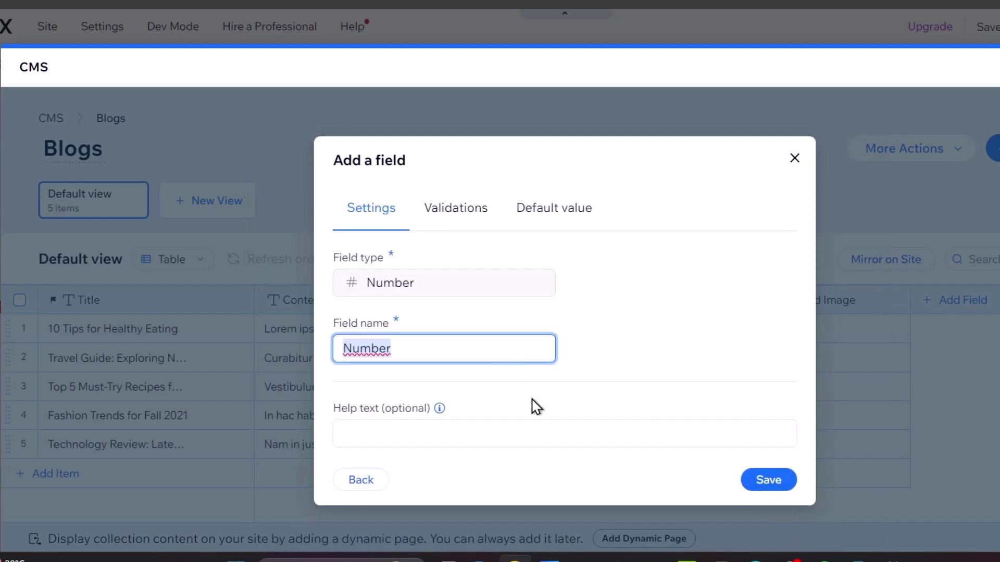
{"action": "left_click", "coordinate": [793, 483]}
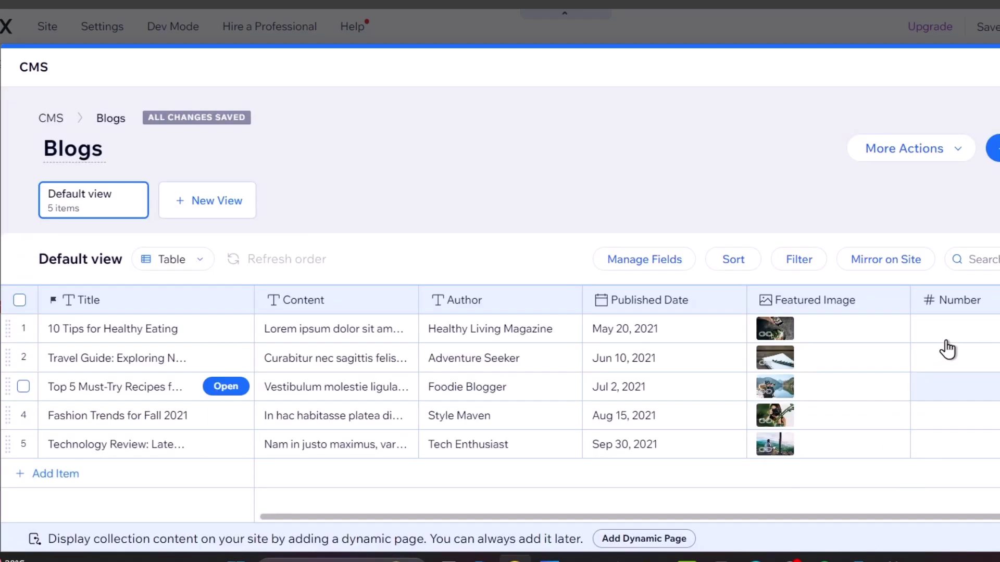
- Enter Number values 1, 2, 3, 4 and 5 for the five posts in order
{"action": "left_click", "coordinate": [949, 333]}
{"action": "left_click", "coordinate": [949, 334]}
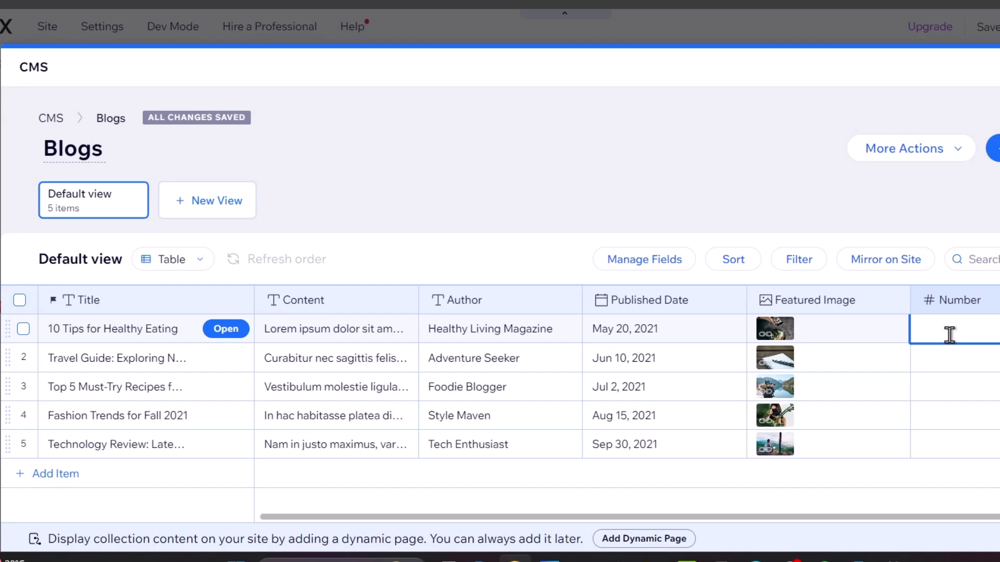
{"action": "type", "text": "1"}
{"action": "left_click", "coordinate": [960, 360]}
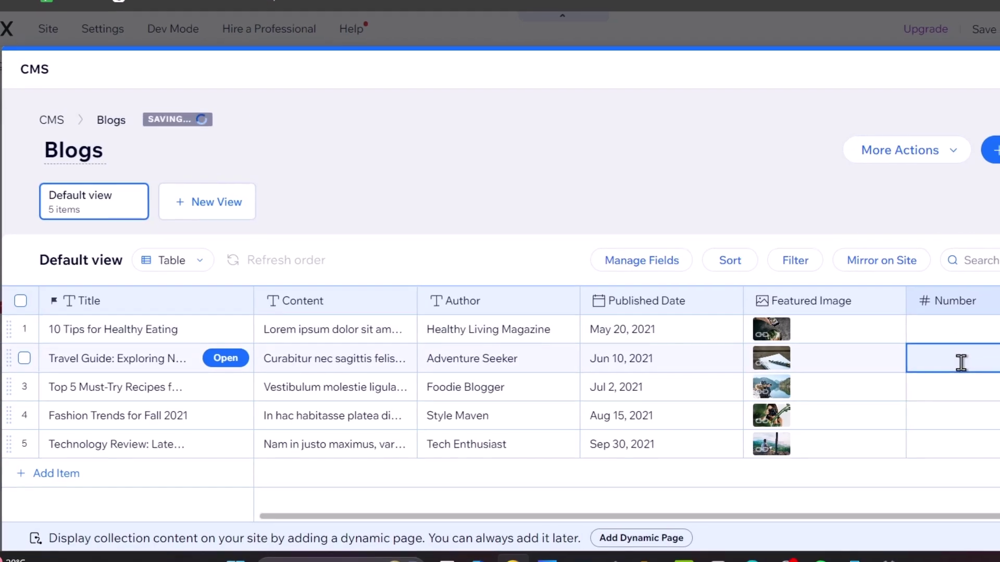
{"action": "type", "text": "2"}
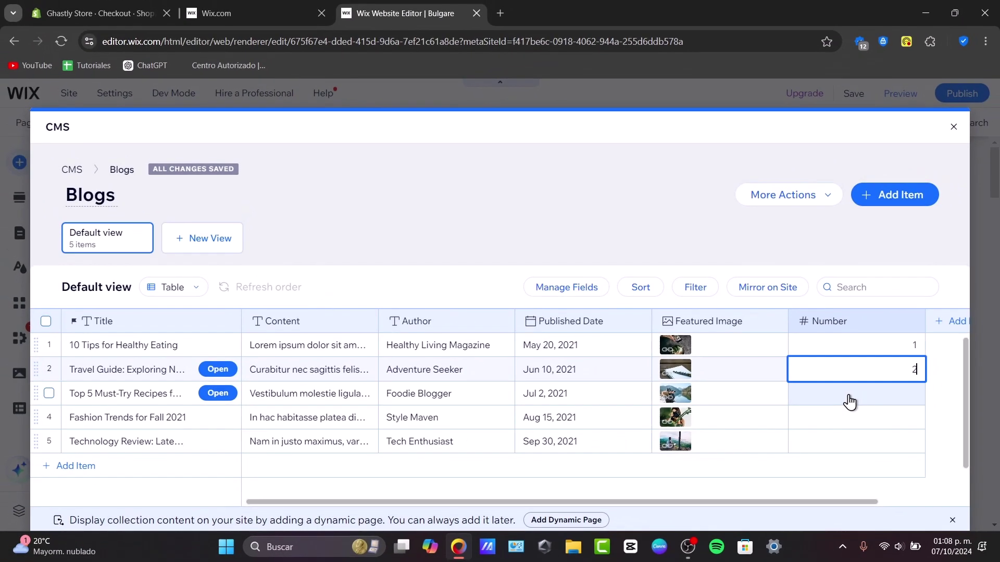
{"action": "left_click", "coordinate": [849, 401]}
{"action": "type", "text": "3"}
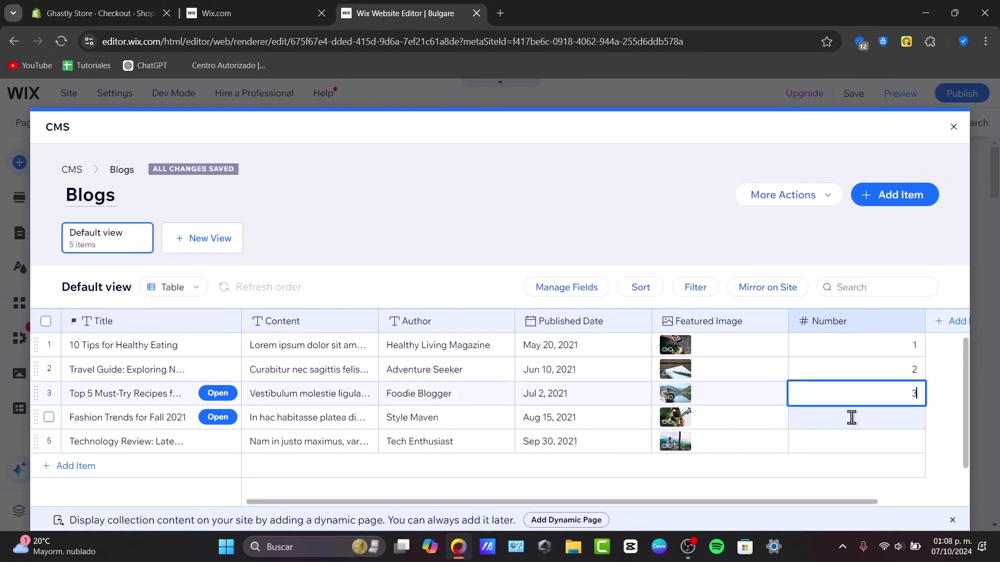
{"action": "left_click", "coordinate": [851, 415]}
{"action": "type", "text": "4"}
{"action": "left_click", "coordinate": [852, 440]}
{"action": "type", "text": "5"}
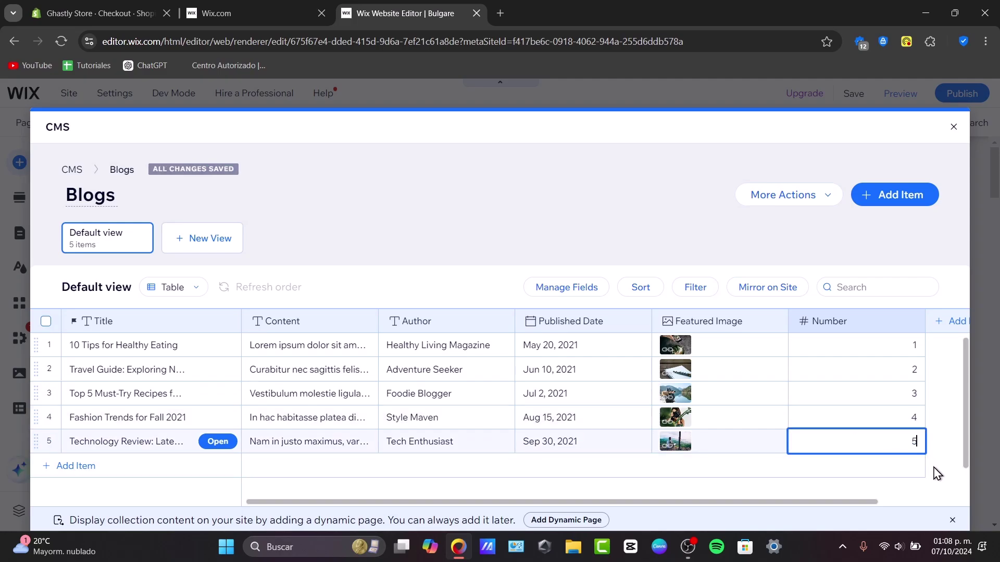
{"action": "key", "text": "Return"}
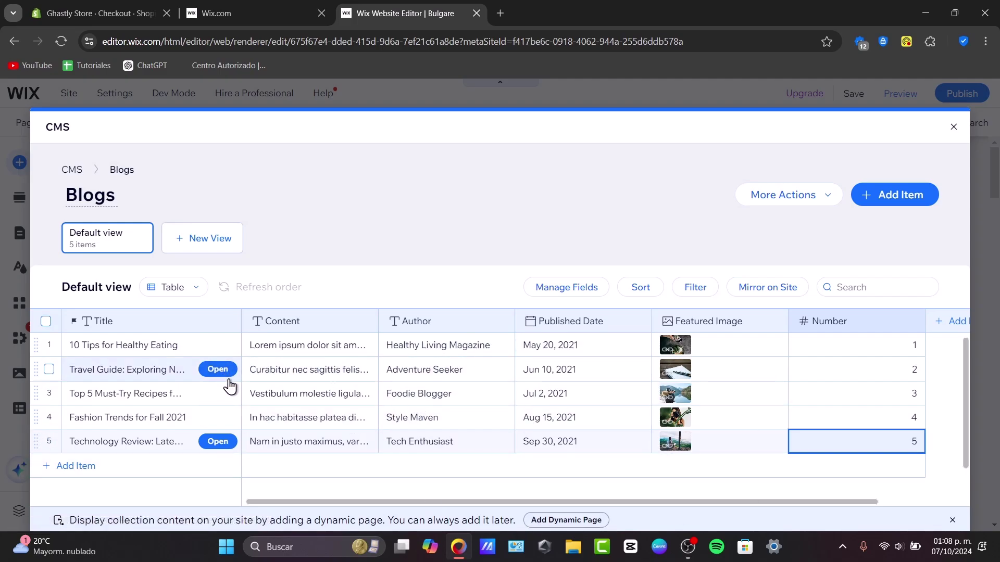
- Delete all Content text from the '10 Tips for Healthy Eating' item and save it
{"action": "left_click", "coordinate": [217, 345]}
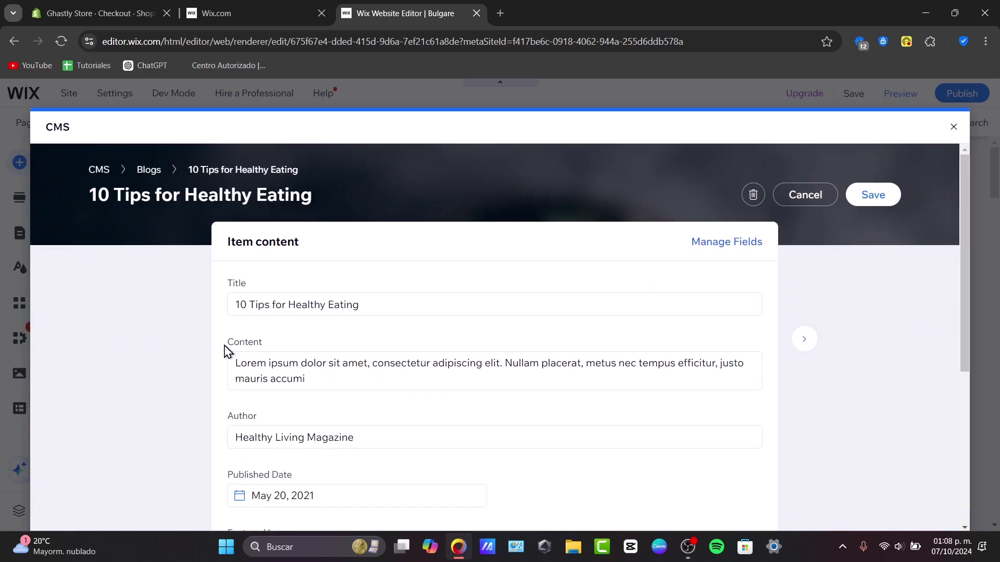
{"action": "scroll", "coordinate": [358, 335], "scroll_direction": "down", "scroll_amount": 5}
{"action": "scroll", "coordinate": [381, 354], "scroll_direction": "up", "scroll_amount": 5}
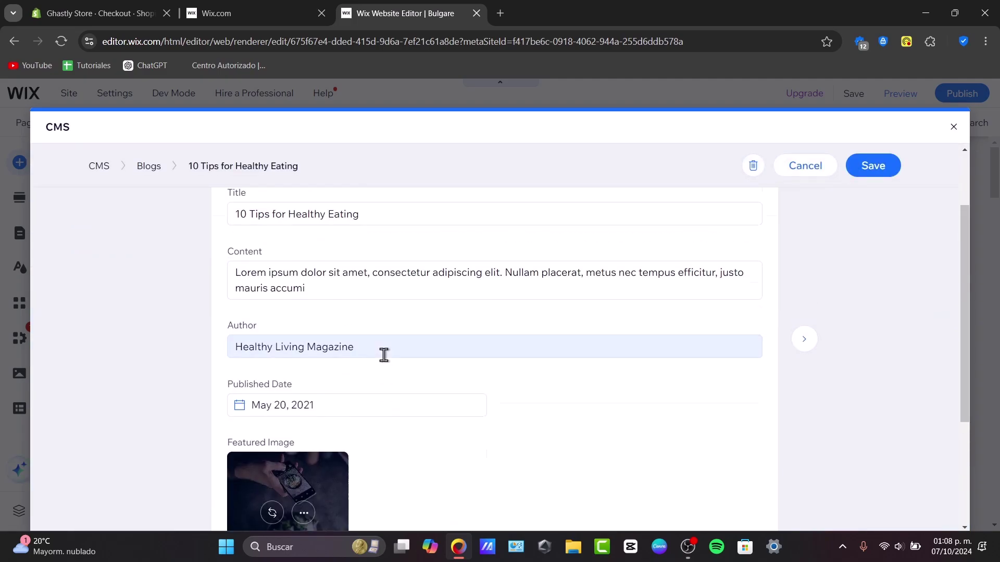
{"action": "left_click", "coordinate": [265, 304]}
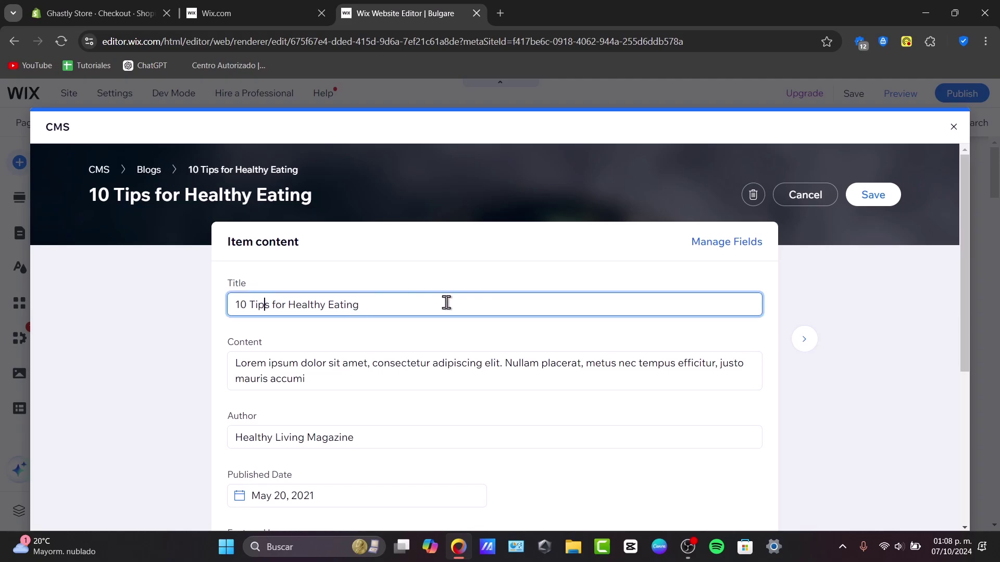
{"action": "scroll", "coordinate": [448, 347], "scroll_direction": "down", "scroll_amount": 5}
{"action": "scroll", "coordinate": [339, 241], "scroll_direction": "up", "scroll_amount": 5}
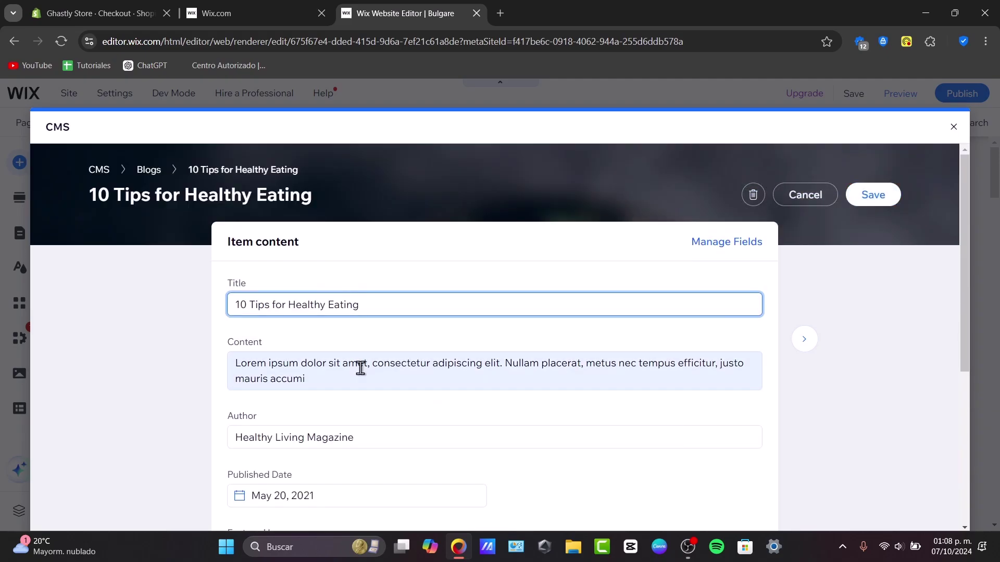
{"action": "scroll", "coordinate": [359, 364], "scroll_direction": "down", "scroll_amount": 5}
{"action": "scroll", "coordinate": [386, 276], "scroll_direction": "down", "scroll_amount": 1}
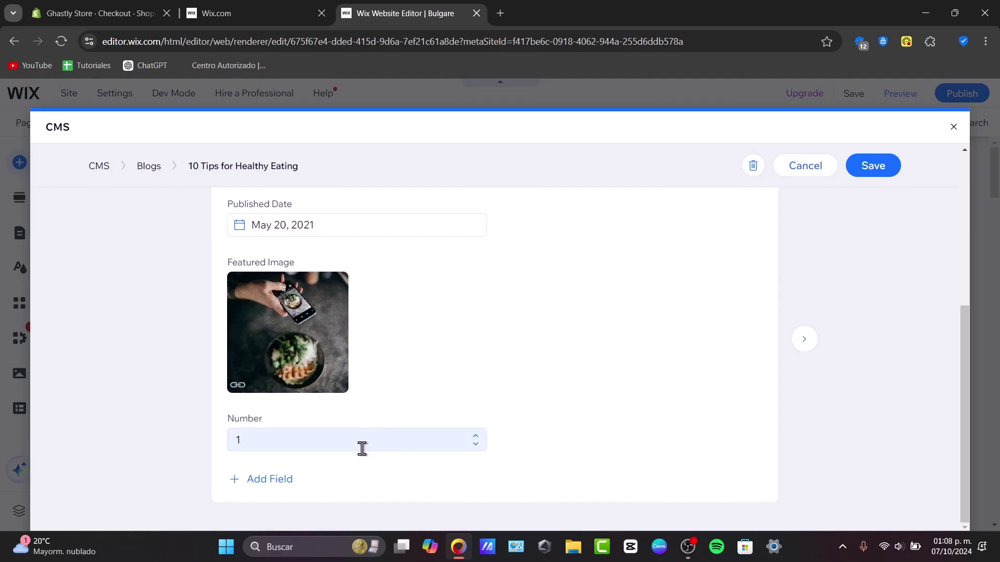
{"action": "scroll", "coordinate": [359, 449], "scroll_direction": "up", "scroll_amount": 5}
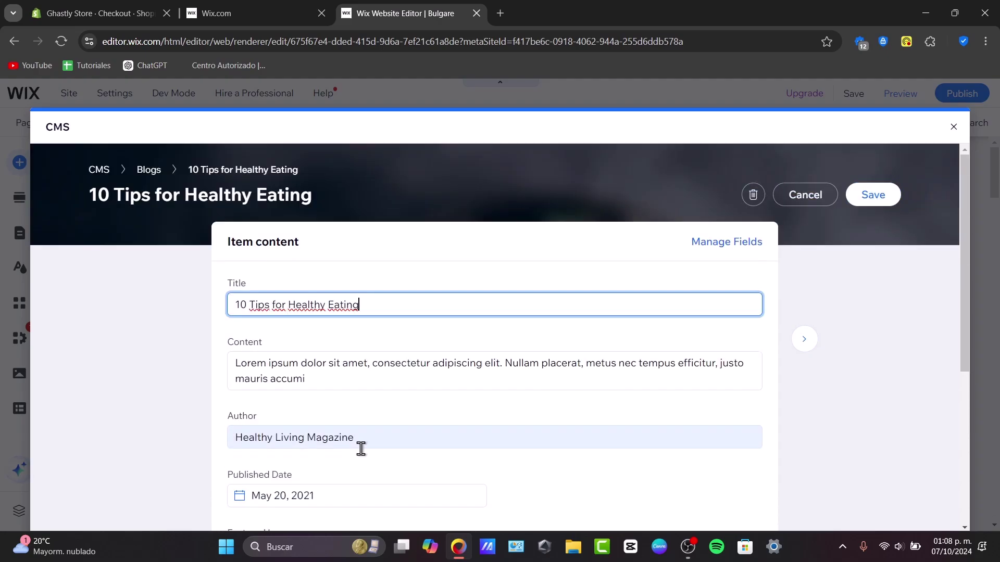
{"action": "triple_click", "coordinate": [381, 372]}
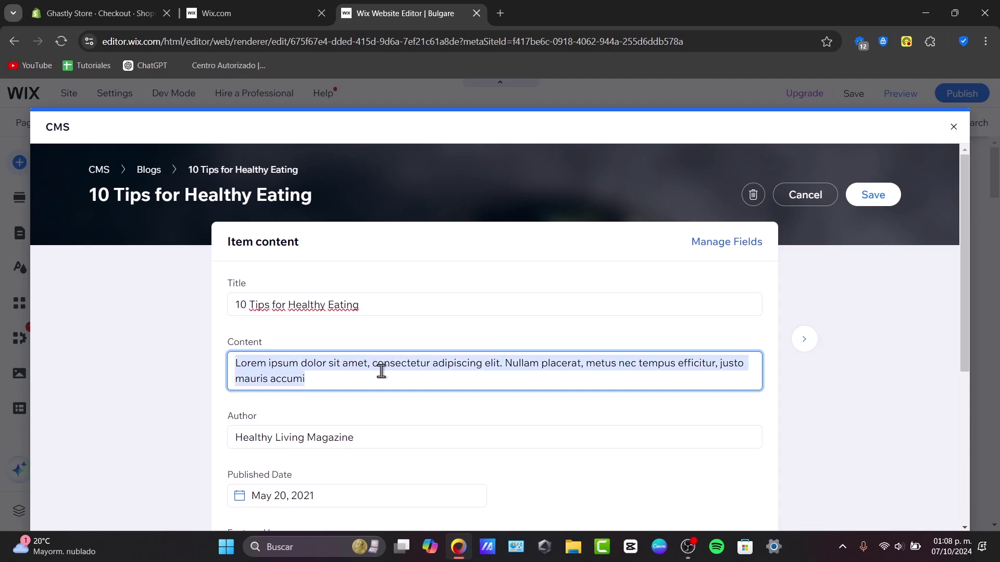
{"action": "key", "text": "BackSpace"}
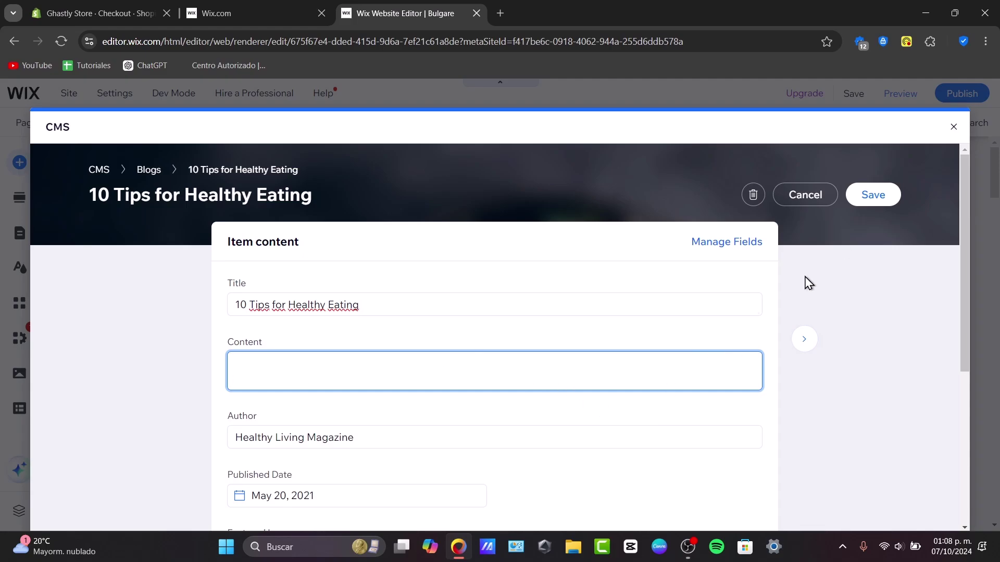
{"action": "left_click", "coordinate": [875, 193]}
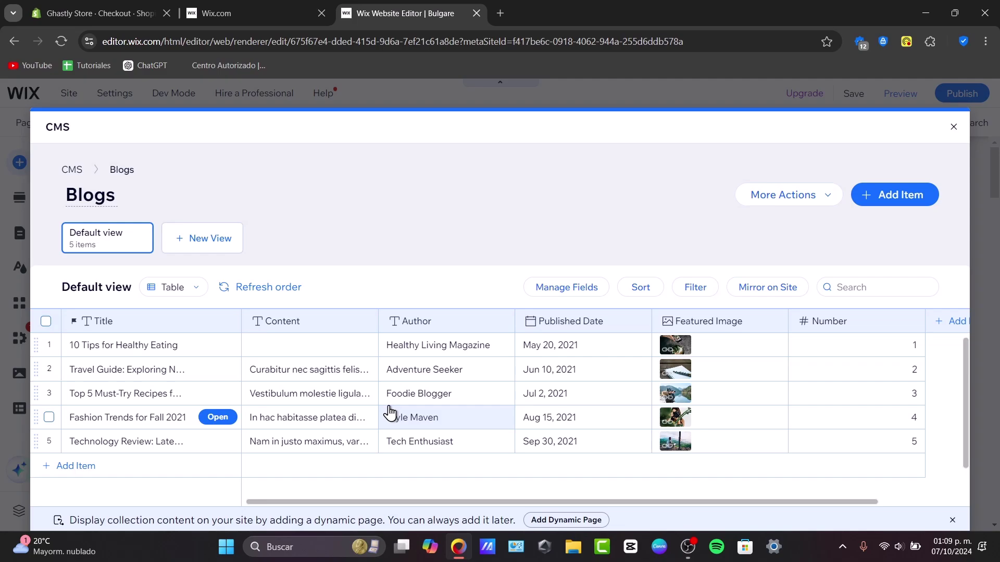
- Close the CMS and Add Elements panels, then choose Manage Pages from the Page dropdown
{"action": "left_click", "coordinate": [952, 128]}
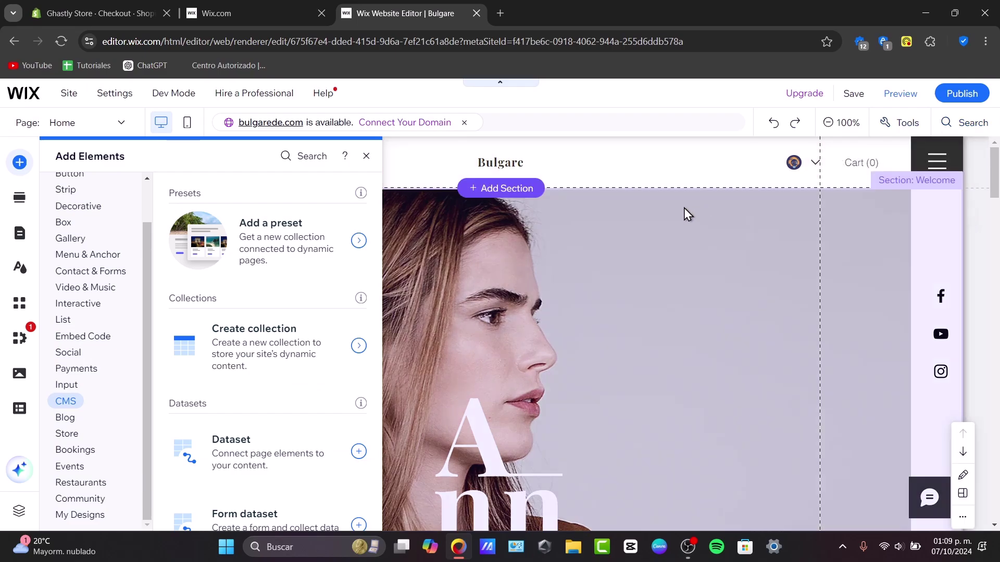
{"action": "left_click", "coordinate": [648, 440]}
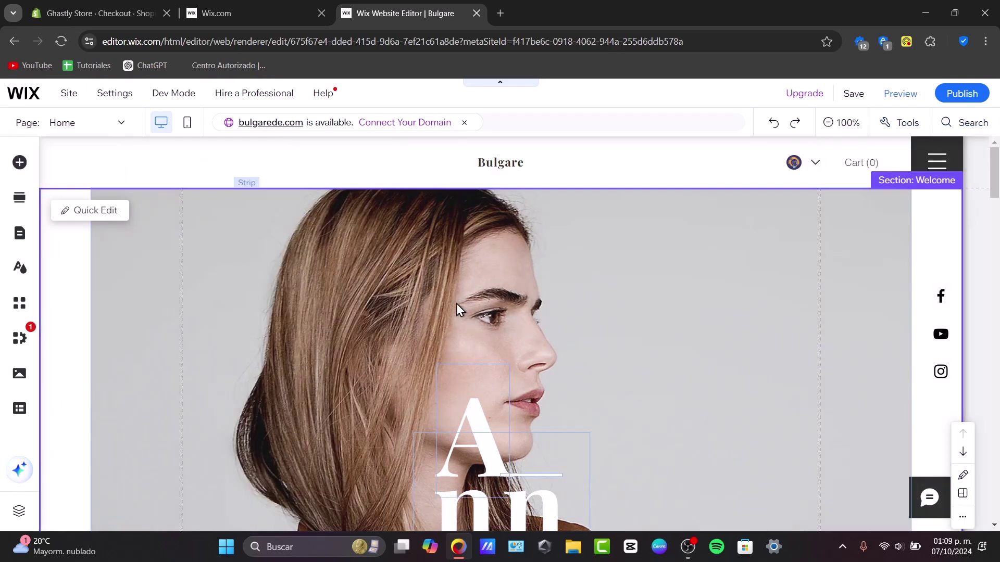
{"action": "left_click", "coordinate": [45, 127]}
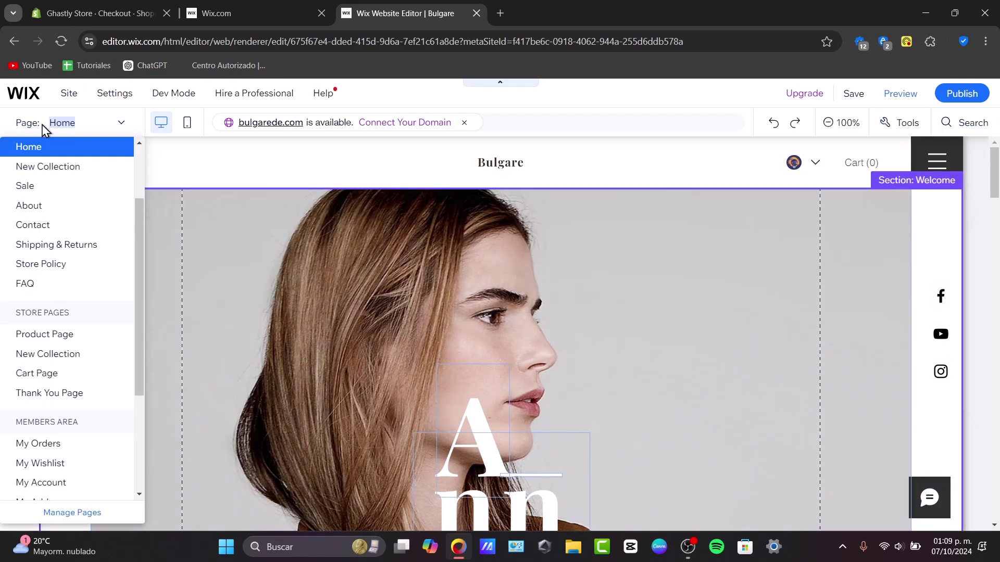
{"action": "scroll", "coordinate": [89, 391], "scroll_direction": "down", "scroll_amount": 3}
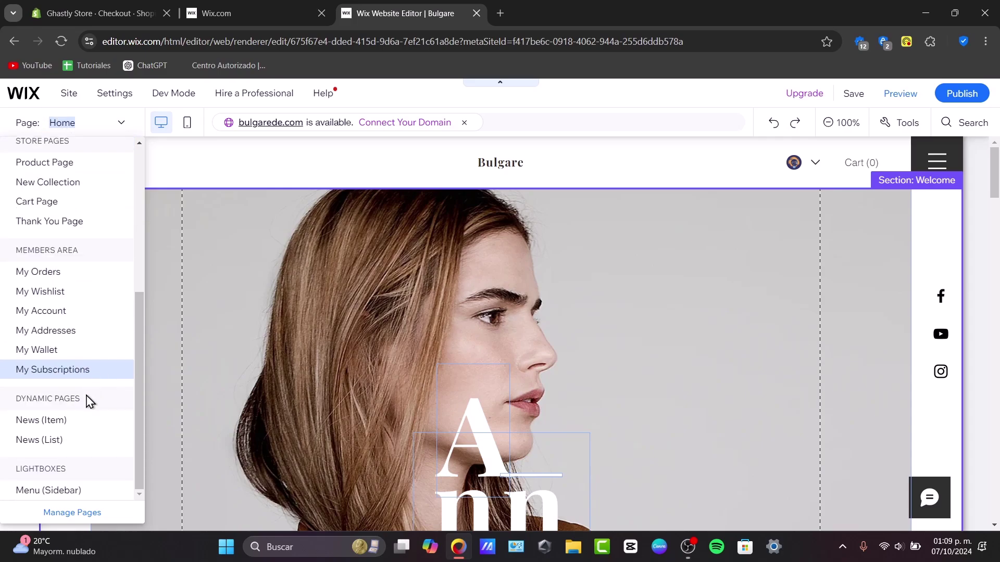
{"action": "left_click", "coordinate": [86, 513]}
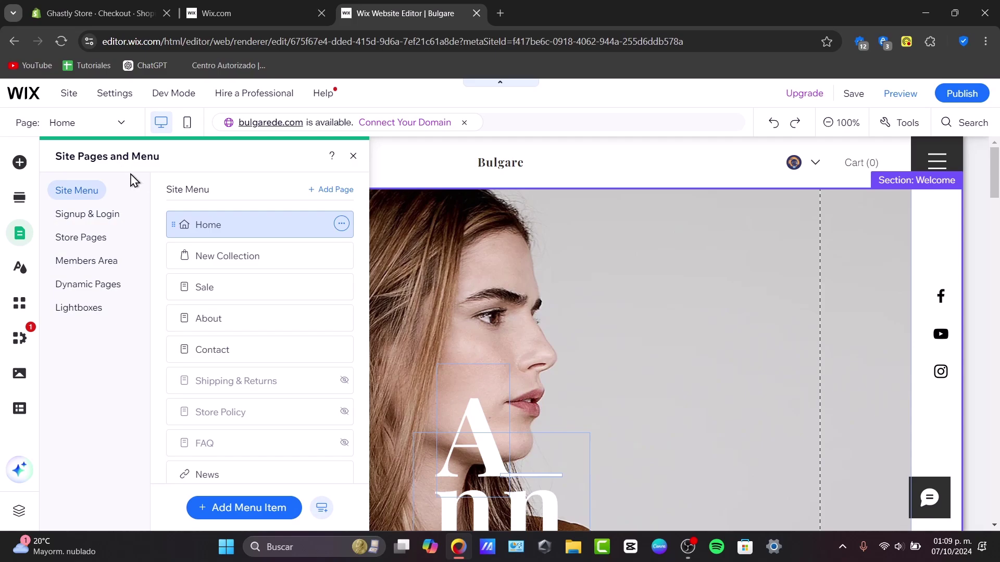
- Add a Link menu item and pick Add New Page as its target
{"action": "scroll", "coordinate": [267, 369], "scroll_direction": "down", "scroll_amount": 2}
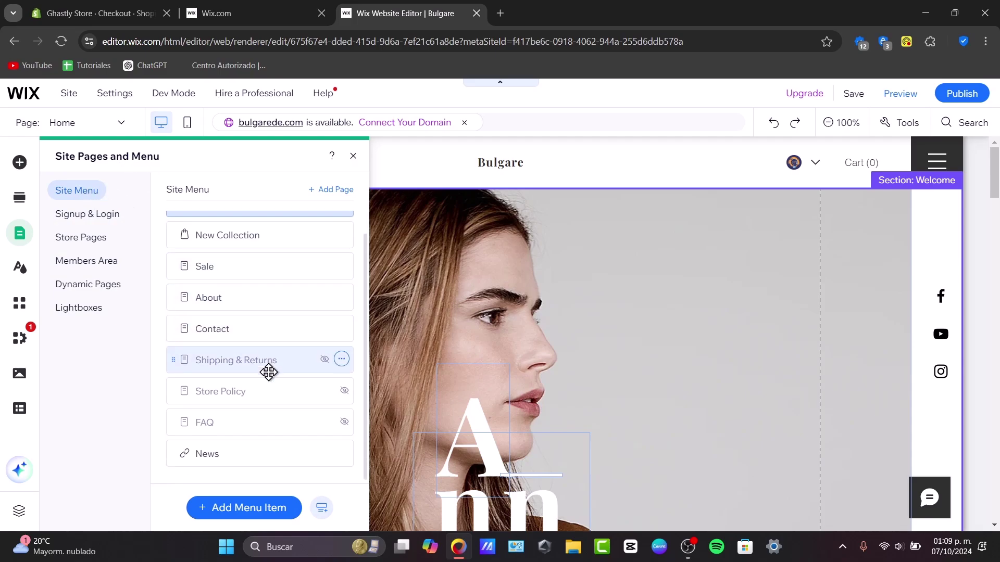
{"action": "left_click", "coordinate": [253, 508]}
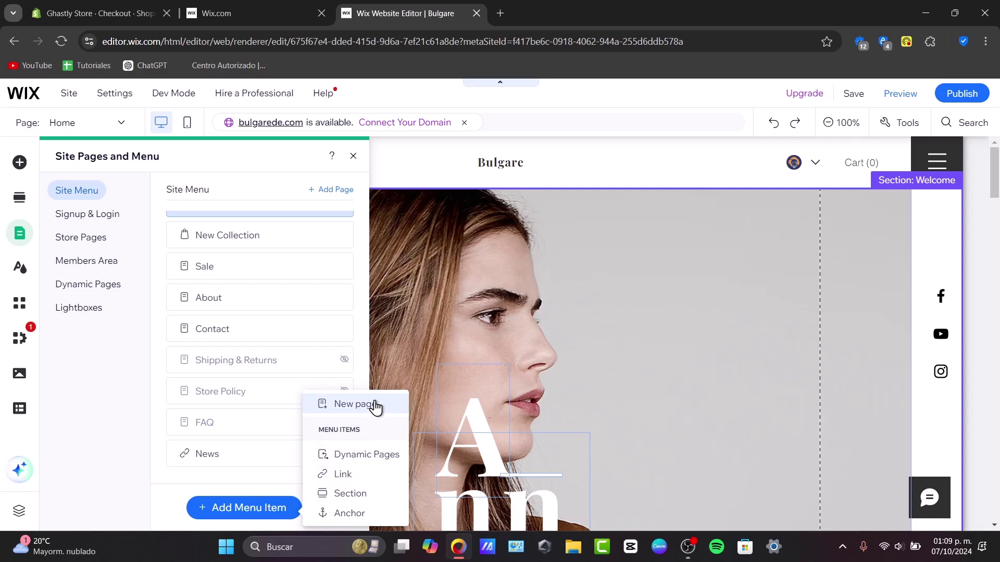
{"action": "left_click", "coordinate": [343, 472]}
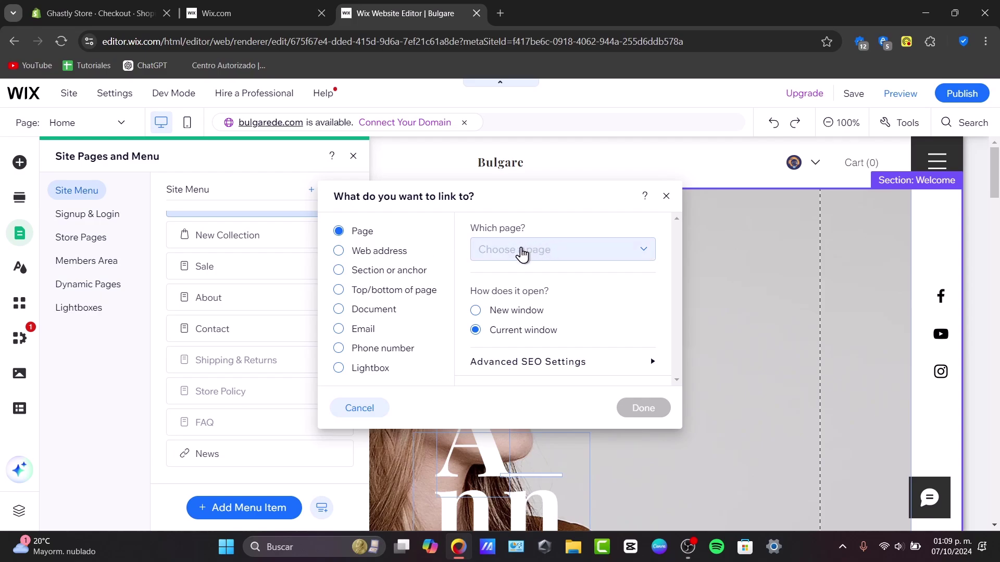
{"action": "left_click", "coordinate": [521, 255]}
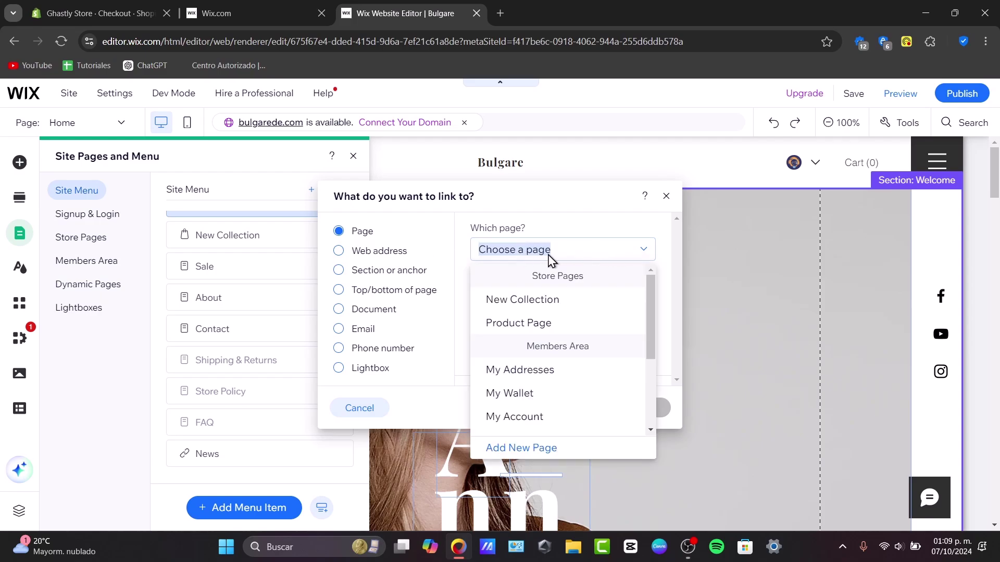
{"action": "scroll", "coordinate": [574, 344], "scroll_direction": "down", "scroll_amount": 3}
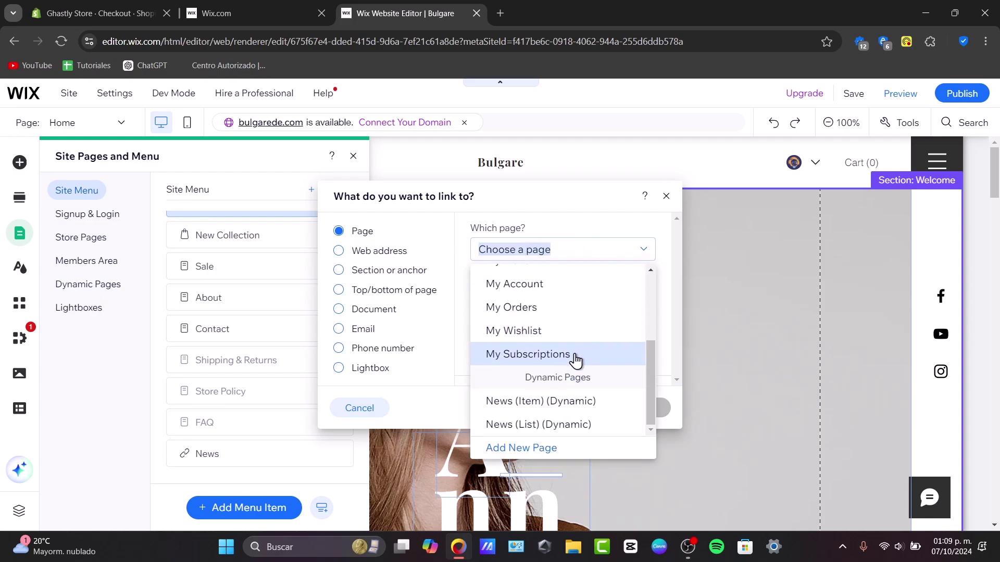
{"action": "left_click", "coordinate": [553, 449]}
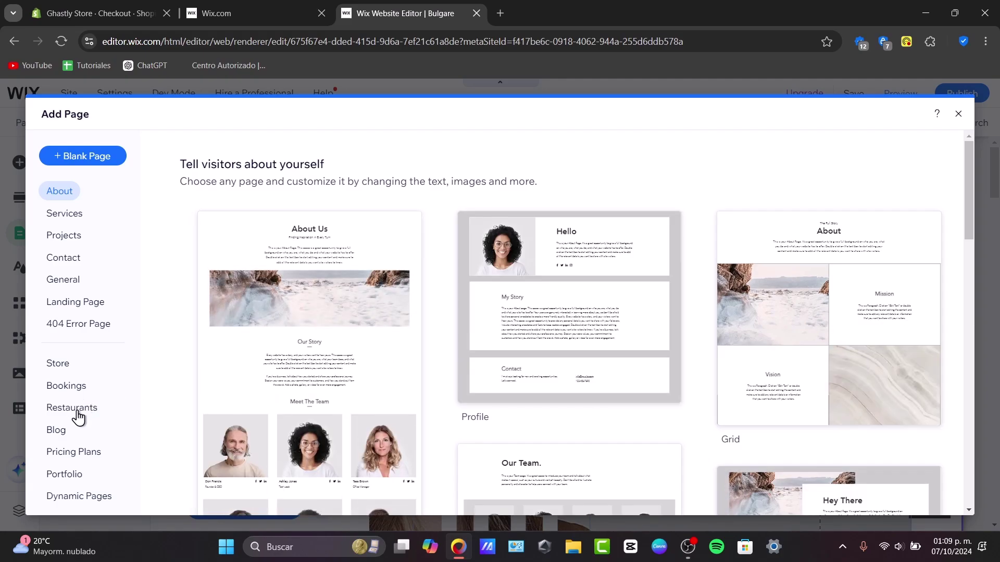
- Choose Blog in the Add Page sidebar and add Wix Blog
{"action": "left_click", "coordinate": [57, 430]}
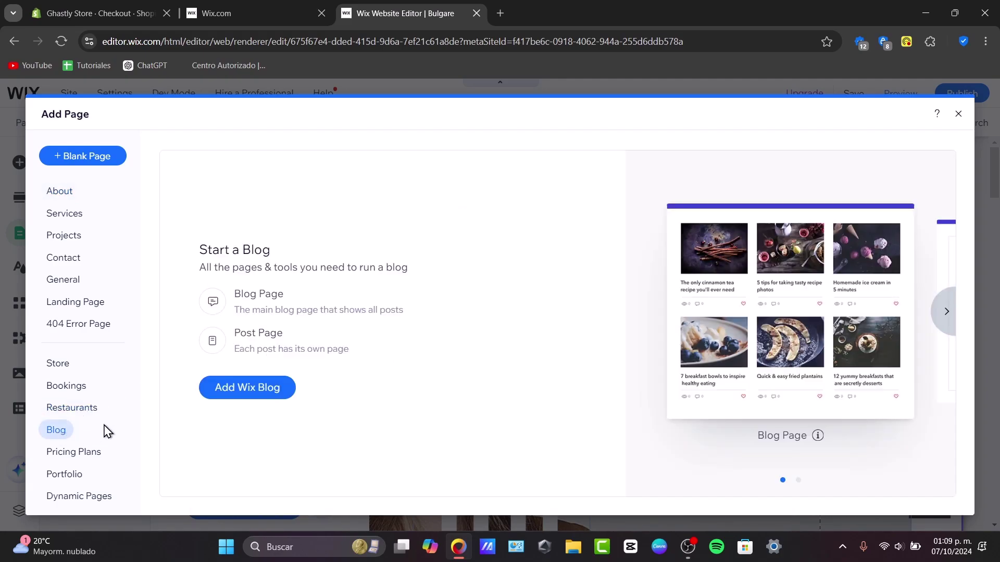
{"action": "left_click", "coordinate": [245, 389]}
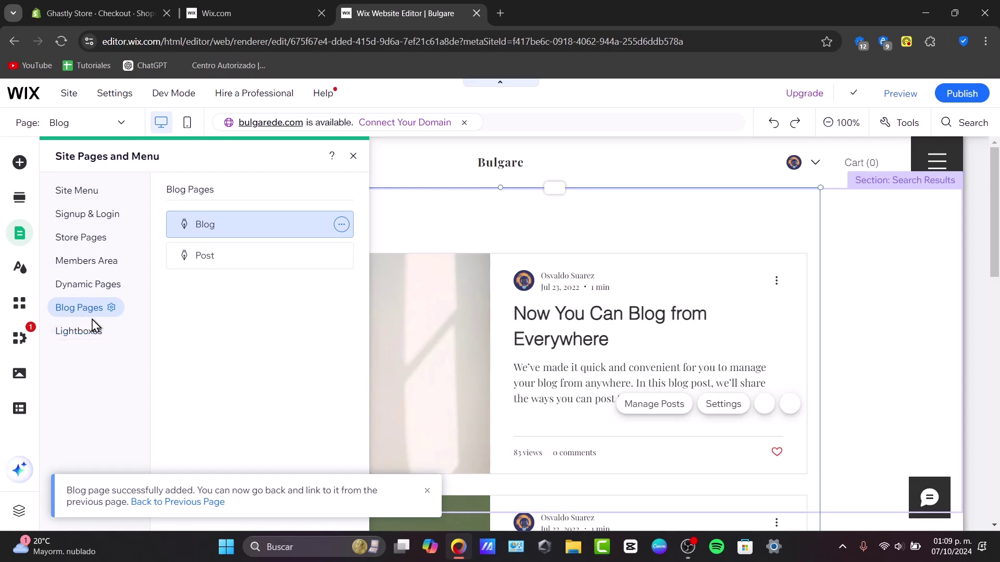
- Open Manage Posts from the Blog Pages settings to review the blog's posts
{"action": "left_click", "coordinate": [113, 309]}
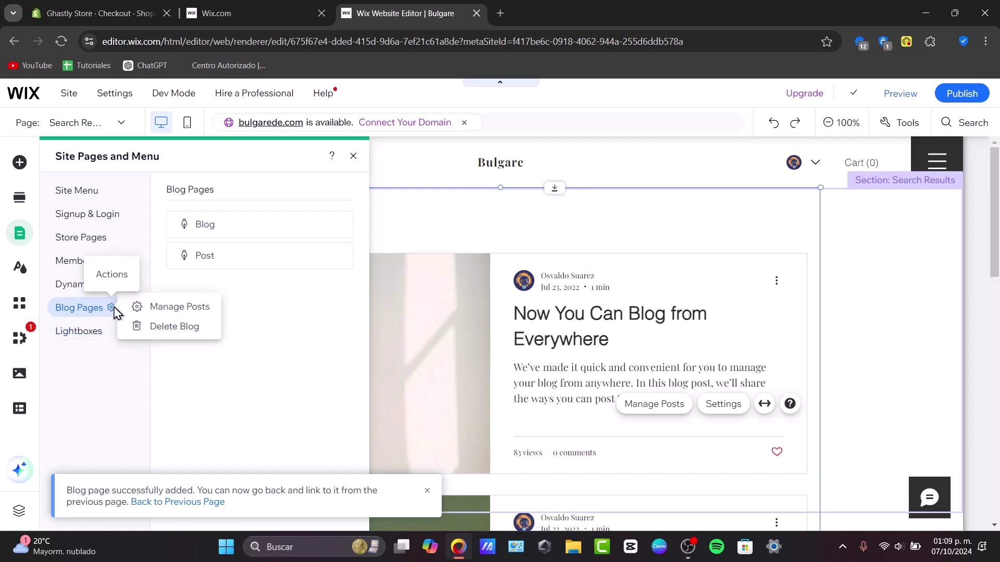
{"action": "left_click", "coordinate": [175, 308]}
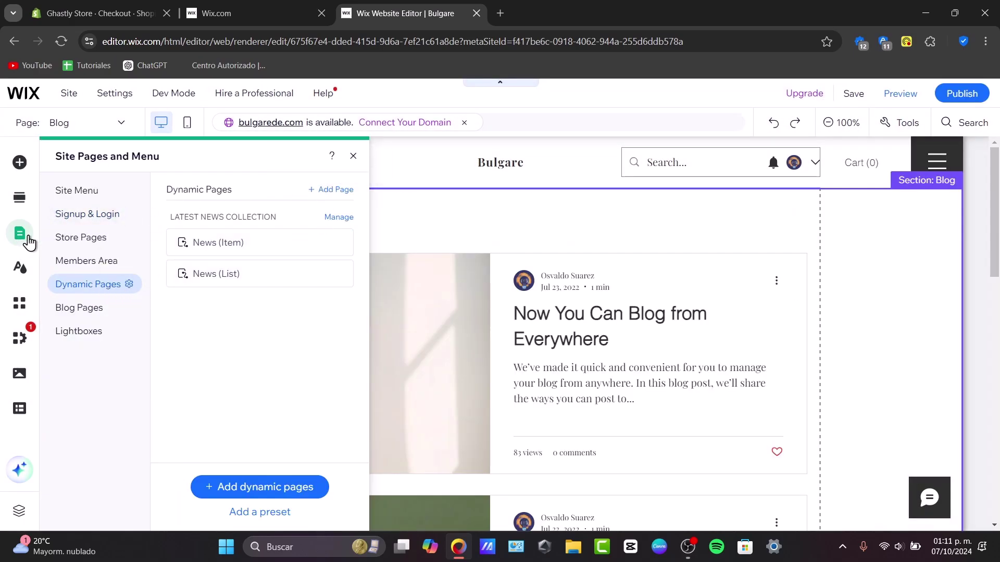
- Reopen Site Pages and Menu, show Dynamic Pages and select the News (Item) page
{"action": "left_click", "coordinate": [25, 237]}
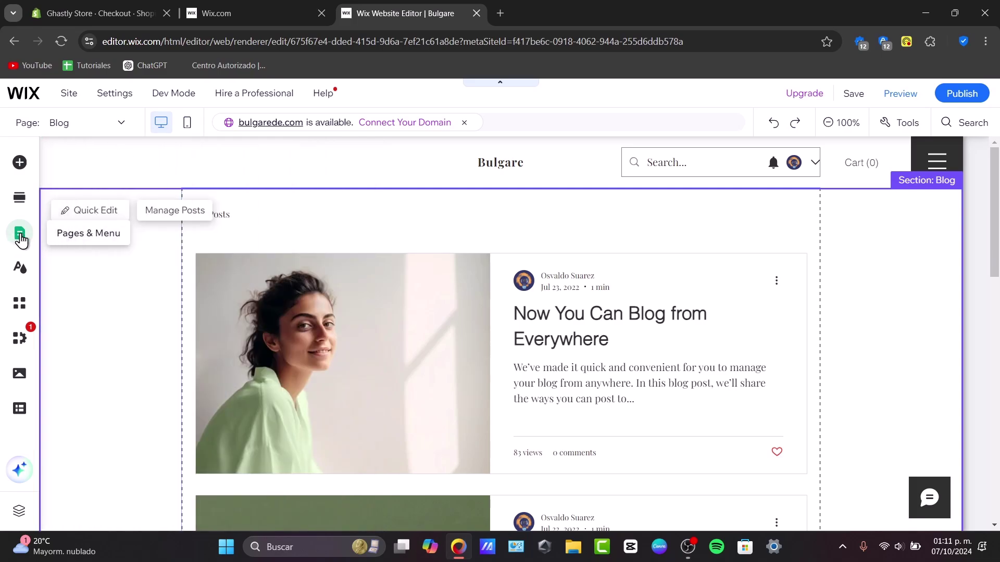
{"action": "left_click", "coordinate": [21, 240]}
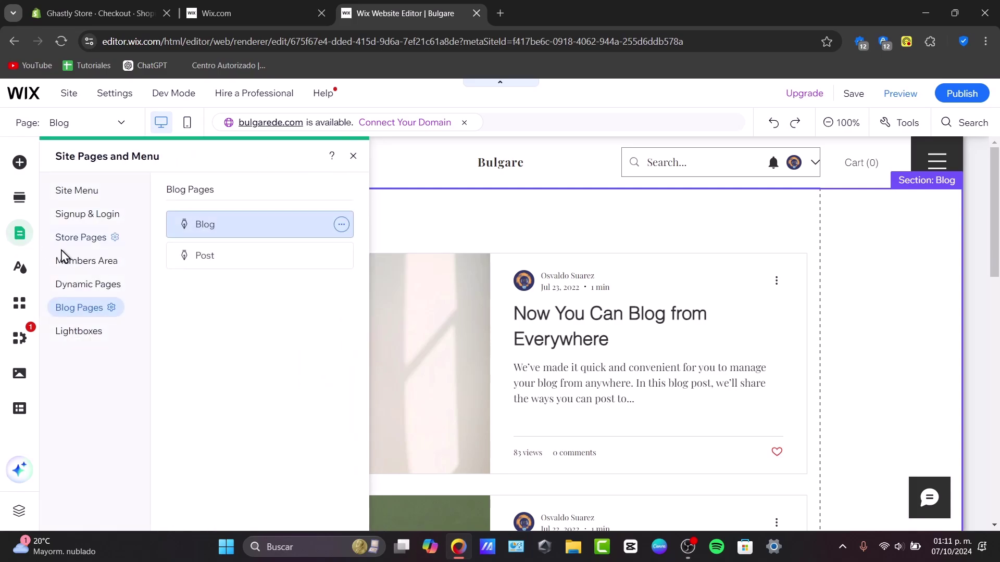
{"action": "left_click", "coordinate": [95, 291]}
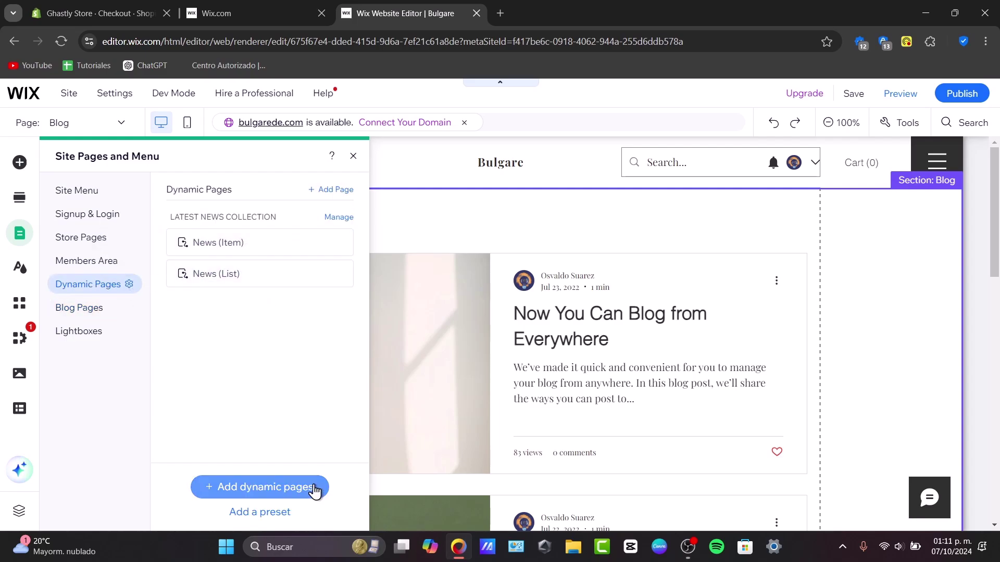
{"action": "left_click", "coordinate": [253, 242]}
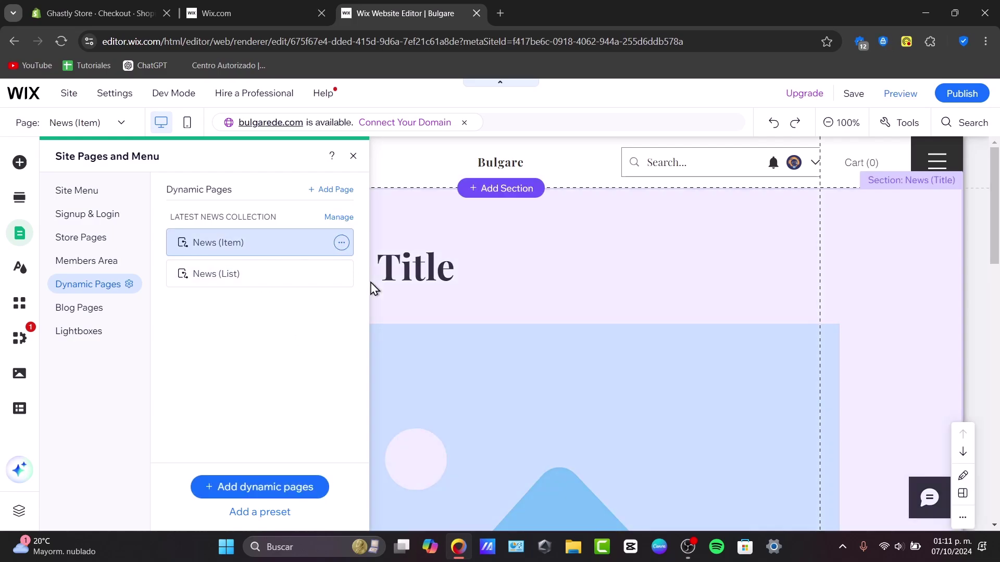
{"action": "scroll", "coordinate": [556, 300], "scroll_direction": "down", "scroll_amount": 15}
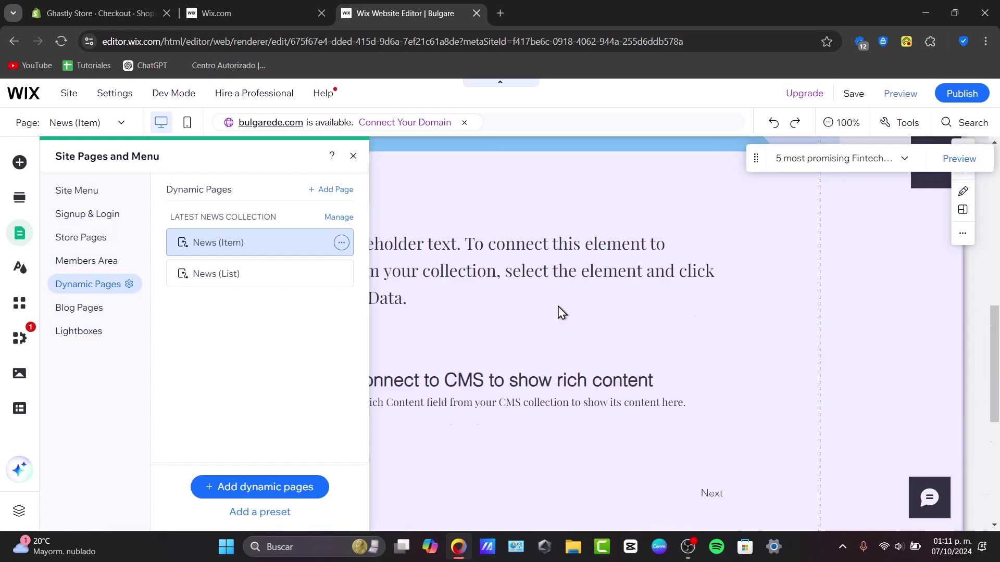
{"action": "scroll", "coordinate": [525, 314], "scroll_direction": "up", "scroll_amount": 15}
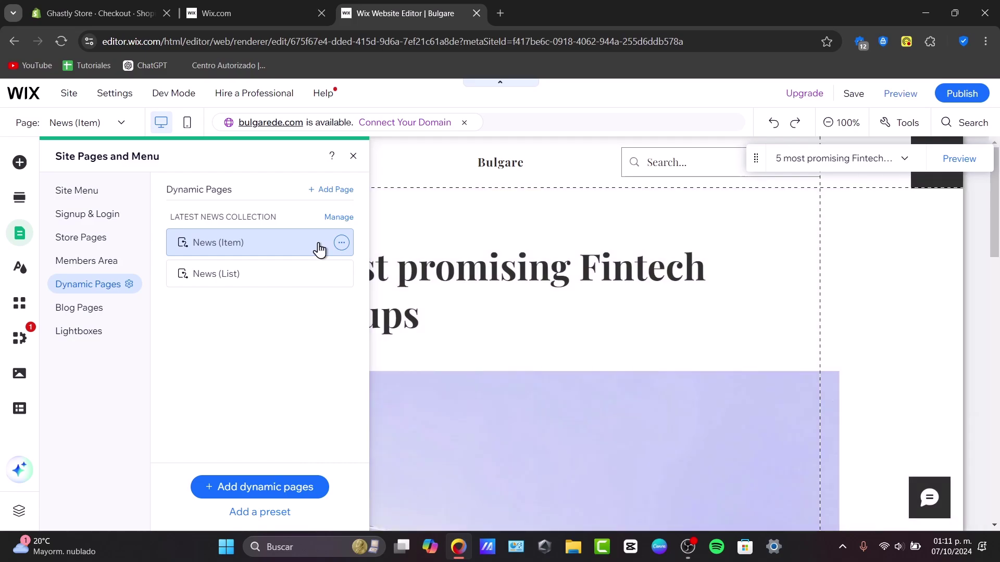
- Delete the News (Item) dynamic page, leaving News (List) selected
{"action": "left_click", "coordinate": [341, 242]}
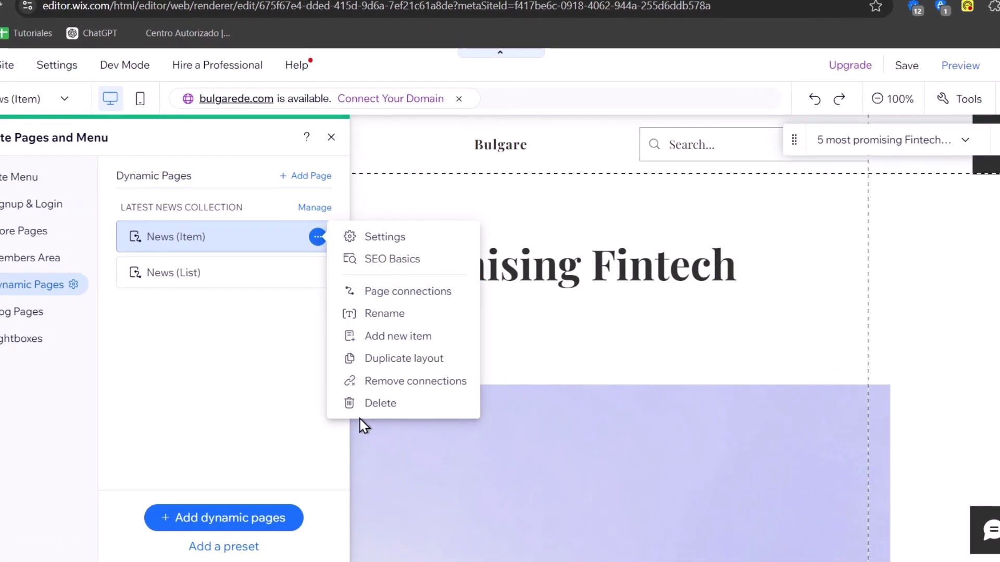
{"action": "left_click", "coordinate": [361, 405]}
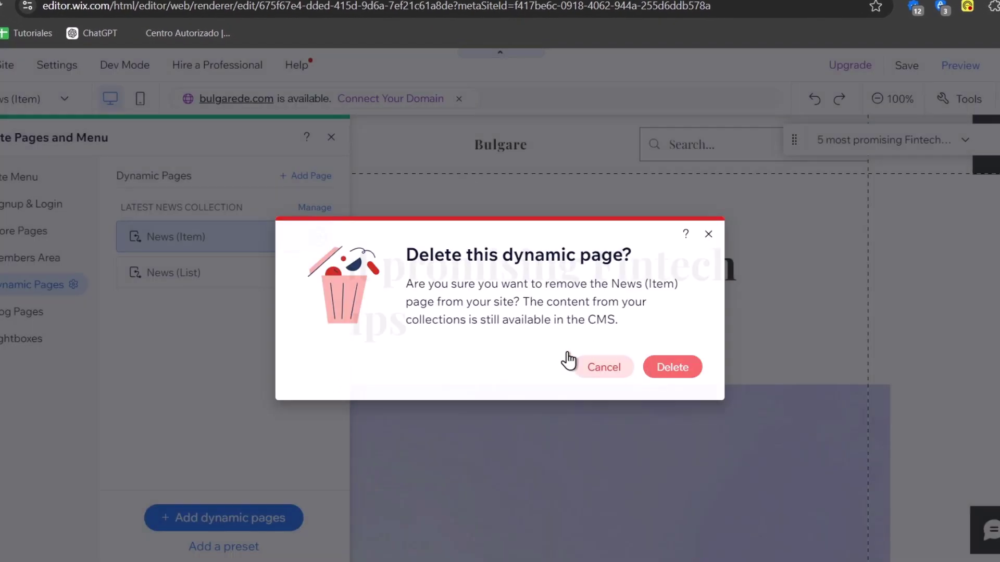
{"action": "left_click", "coordinate": [568, 359]}
{"action": "left_click", "coordinate": [326, 273]}
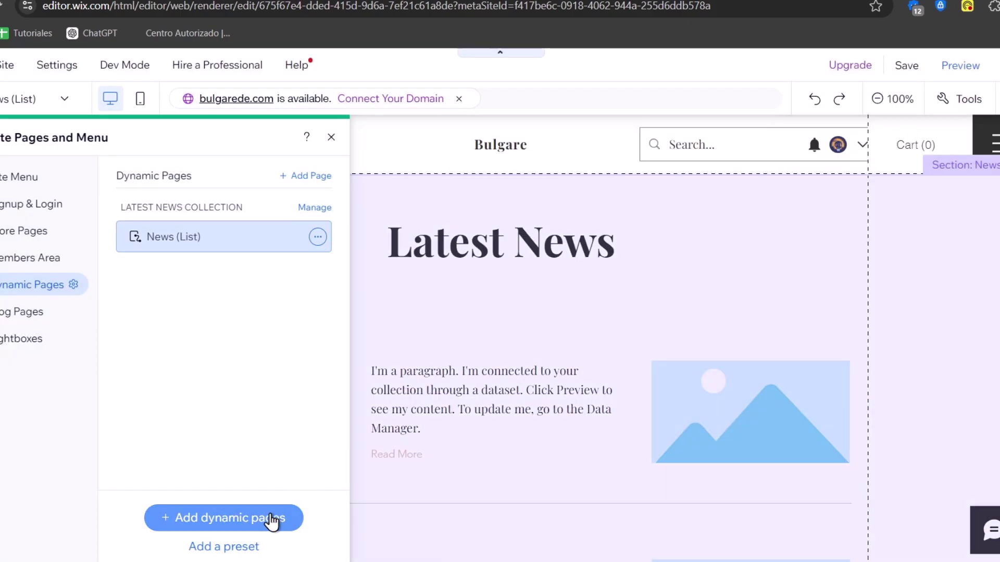
- Add an Item-layout dynamic page based on the Blogs collection, creating Blogs (Item)
{"action": "left_click", "coordinate": [275, 518]}
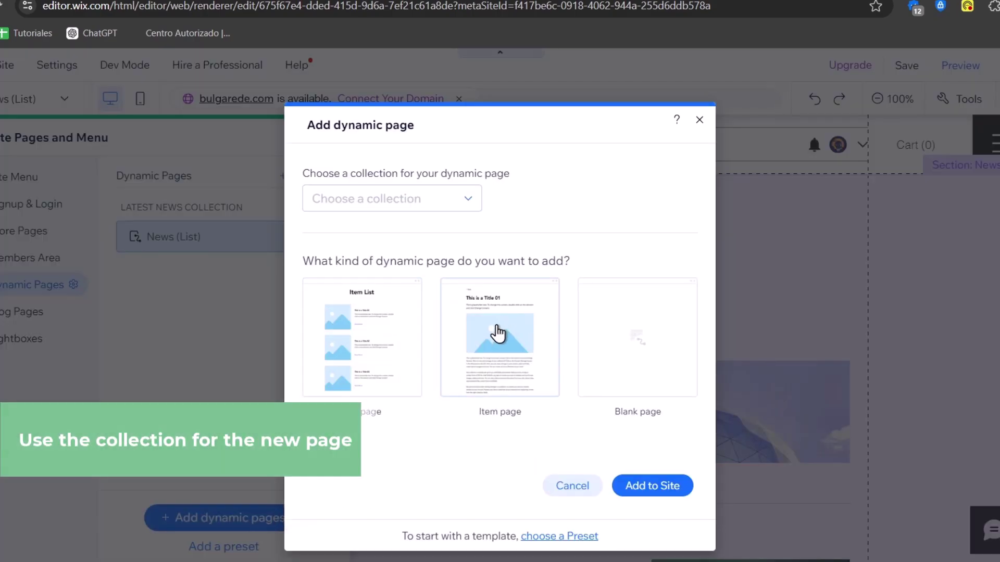
{"action": "left_click", "coordinate": [499, 333]}
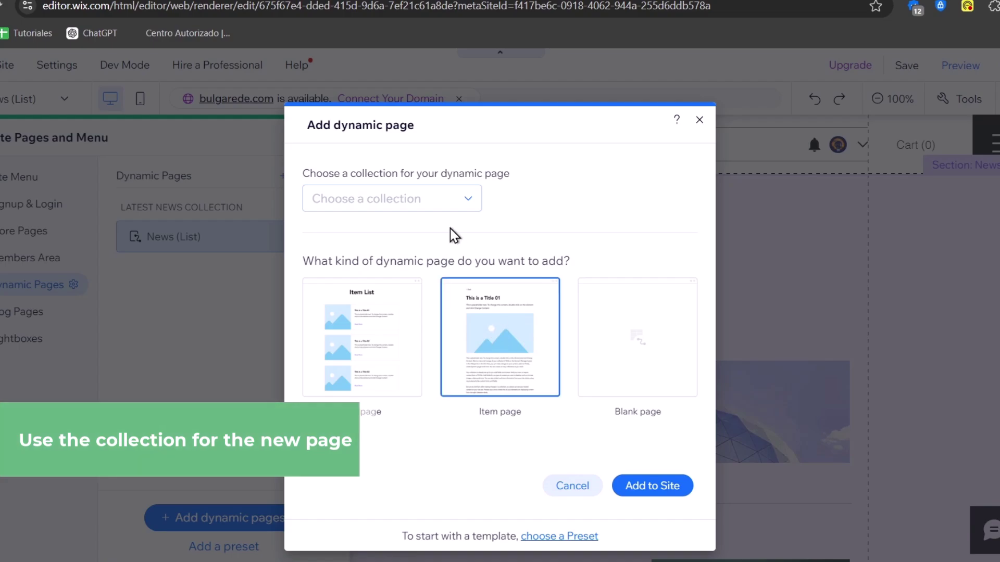
{"action": "left_click", "coordinate": [405, 208]}
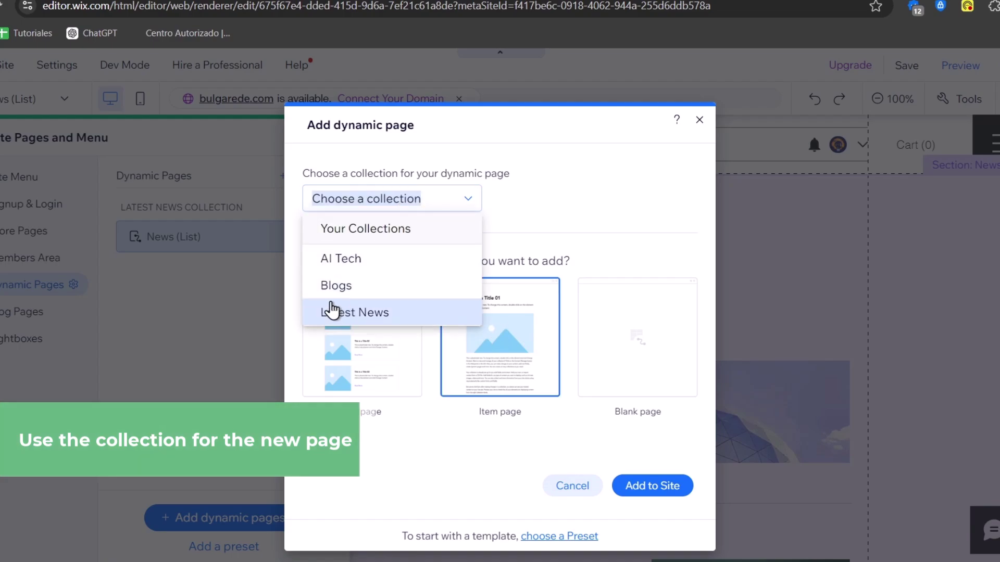
{"action": "left_click", "coordinate": [331, 288]}
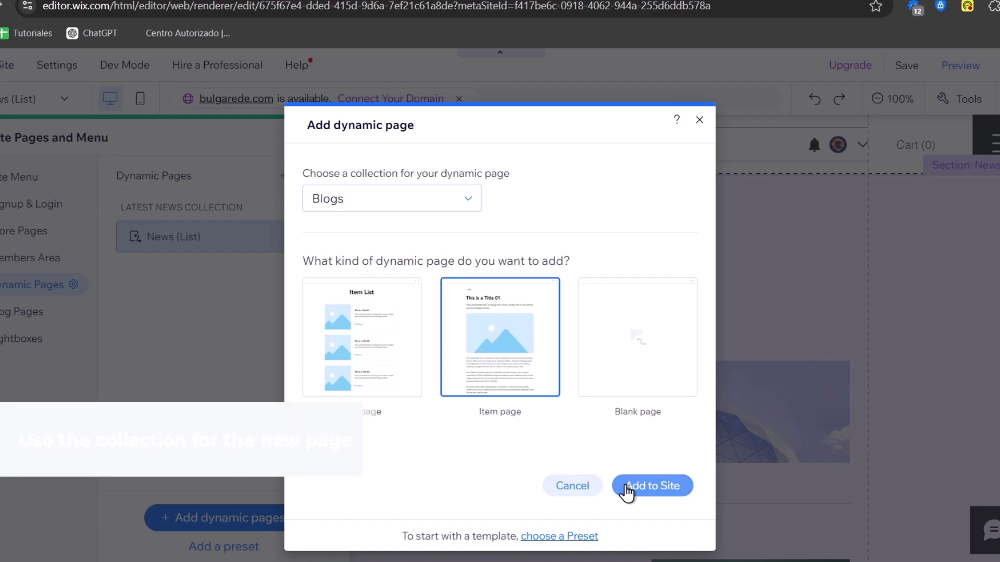
{"action": "left_click", "coordinate": [626, 489]}
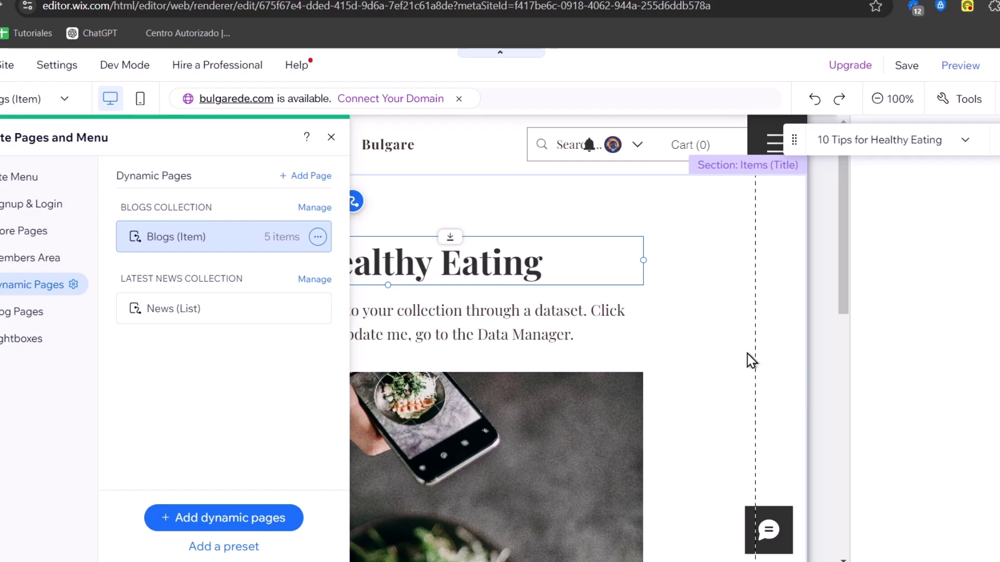
- Check the Blogs (Item) post page, then reopen the pages list showing Blogs (Item) and News (List)
{"action": "left_click", "coordinate": [732, 361]}
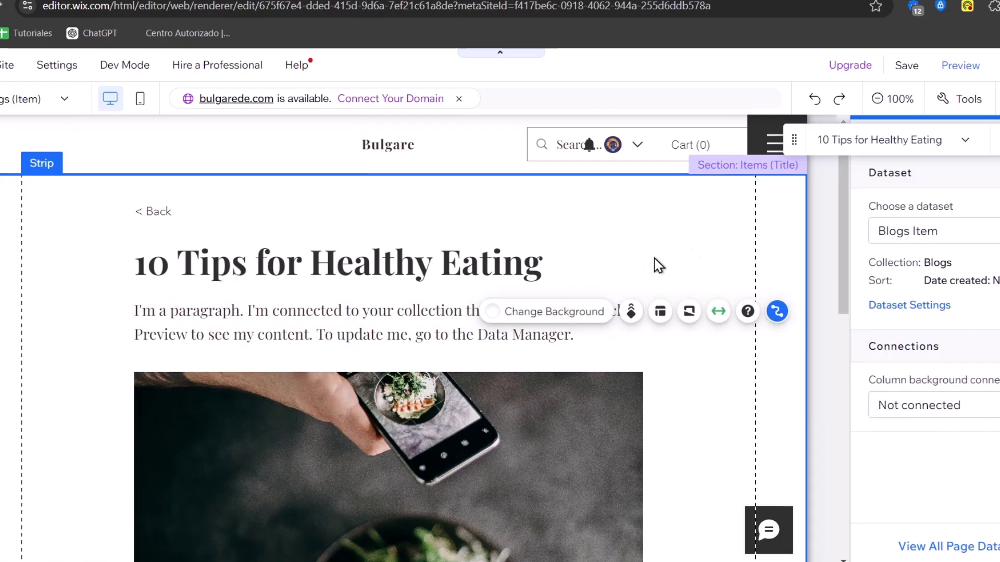
{"action": "scroll", "coordinate": [505, 415], "scroll_direction": "down", "scroll_amount": 10}
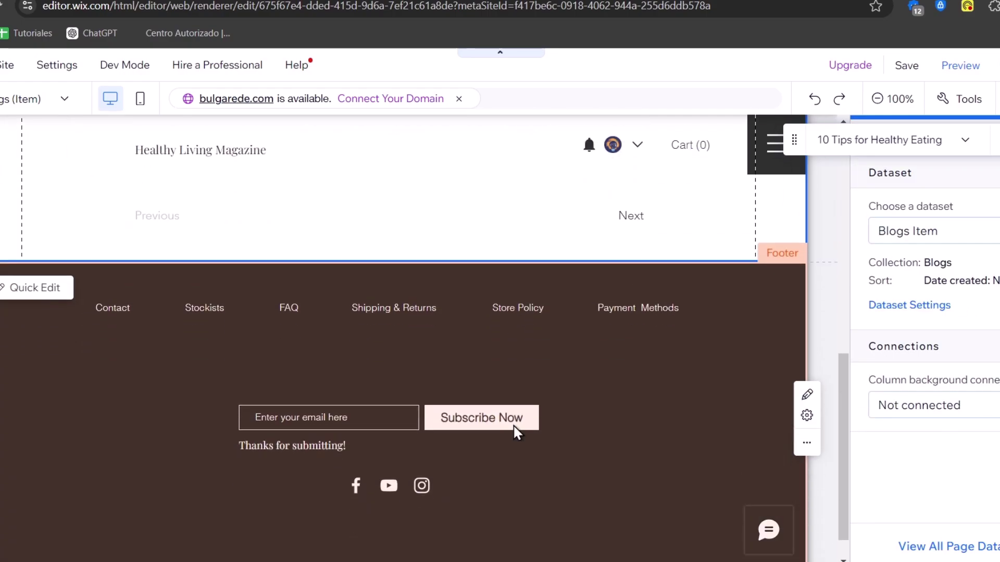
{"action": "scroll", "coordinate": [516, 423], "scroll_direction": "up", "scroll_amount": 10}
{"action": "left_click", "coordinate": [159, 214]}
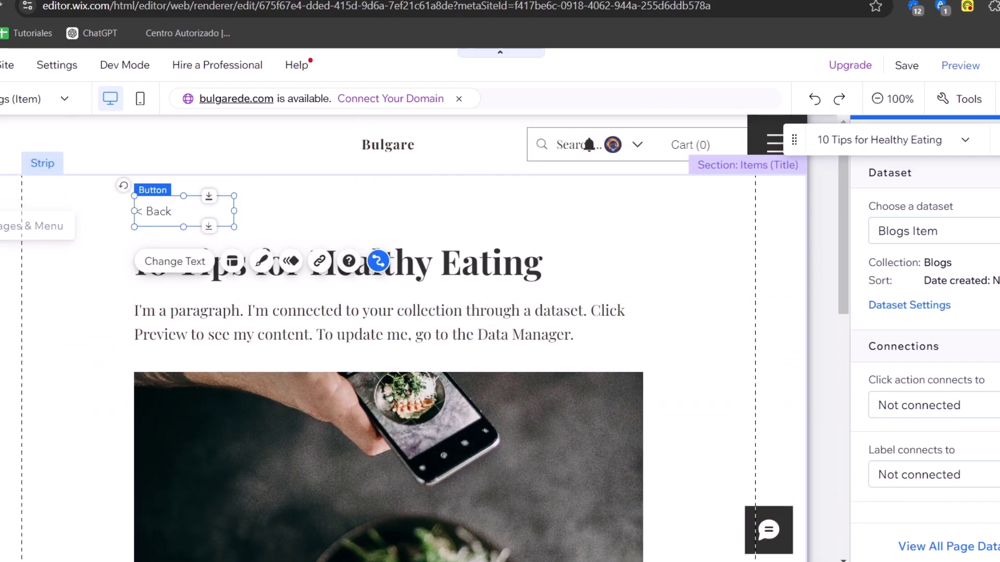
{"action": "left_click", "coordinate": [2, 225]}
{"action": "right_click", "coordinate": [263, 241]}
{"action": "left_click", "coordinate": [242, 253]}
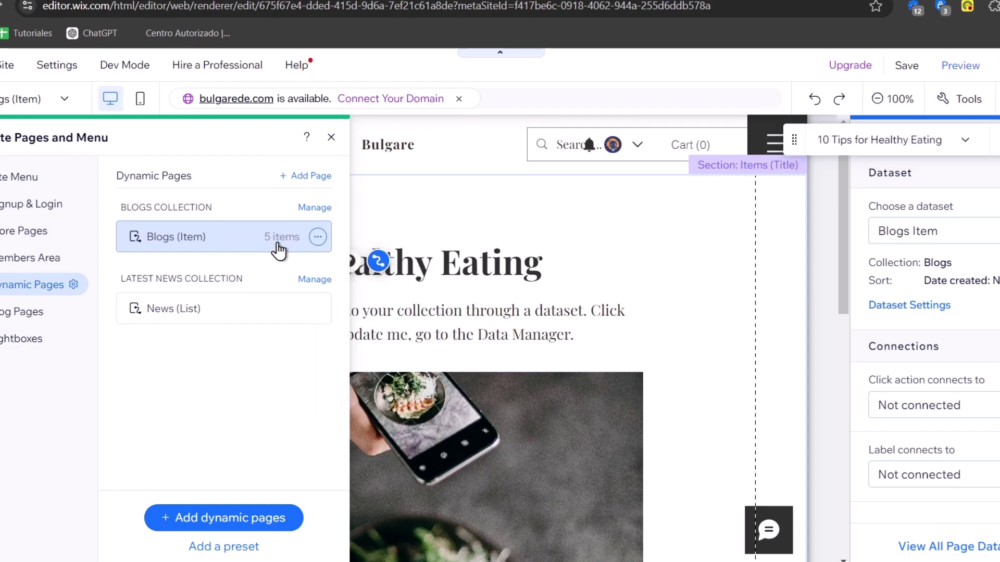
- Open the Blogs collection table and preview the '10 Tips for Healthy Eating' item page
{"action": "left_click", "coordinate": [315, 208]}
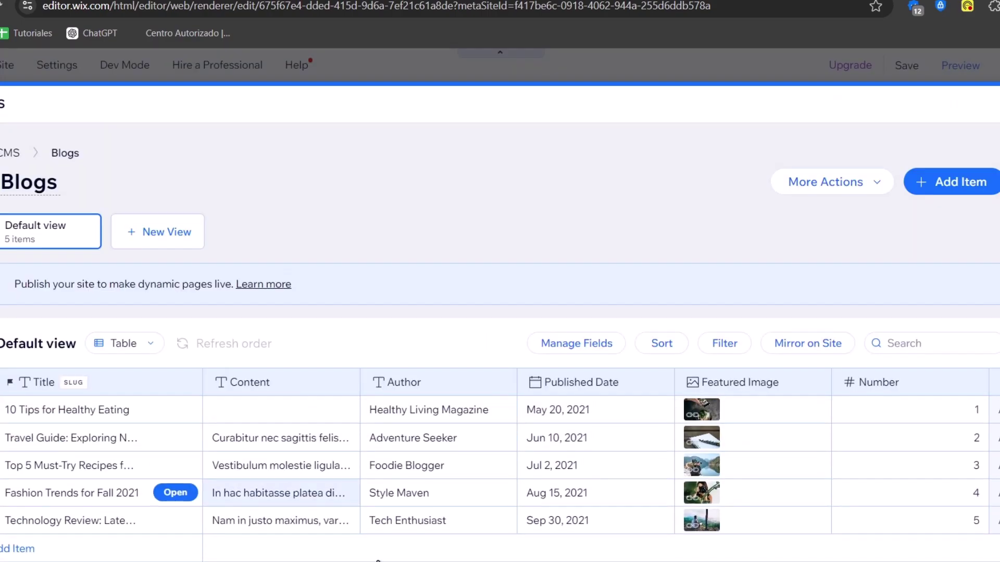
{"action": "mouse_move", "coordinate": [694, 498]}
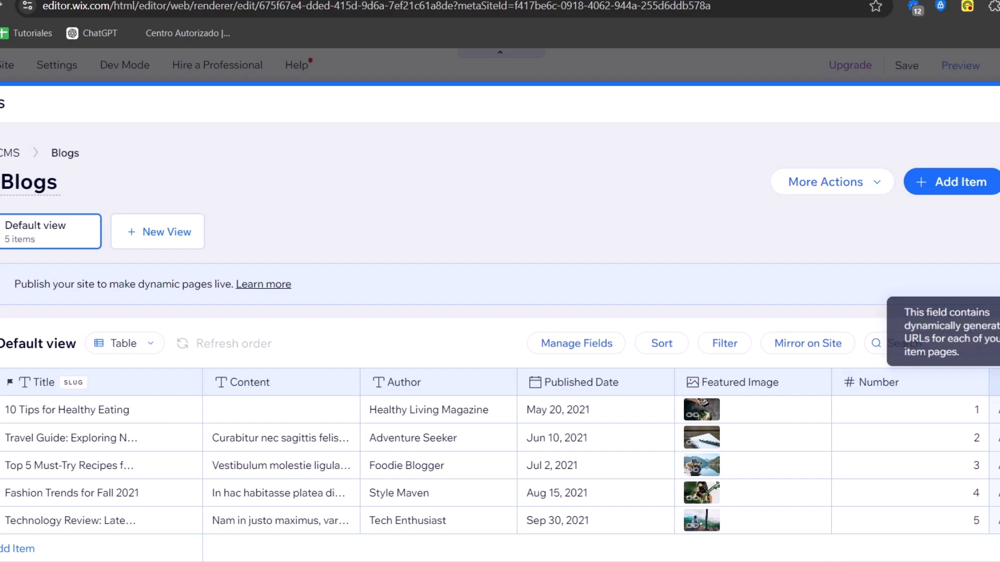
{"action": "scroll", "coordinate": [598, 463], "scroll_direction": "right", "scroll_amount": 5}
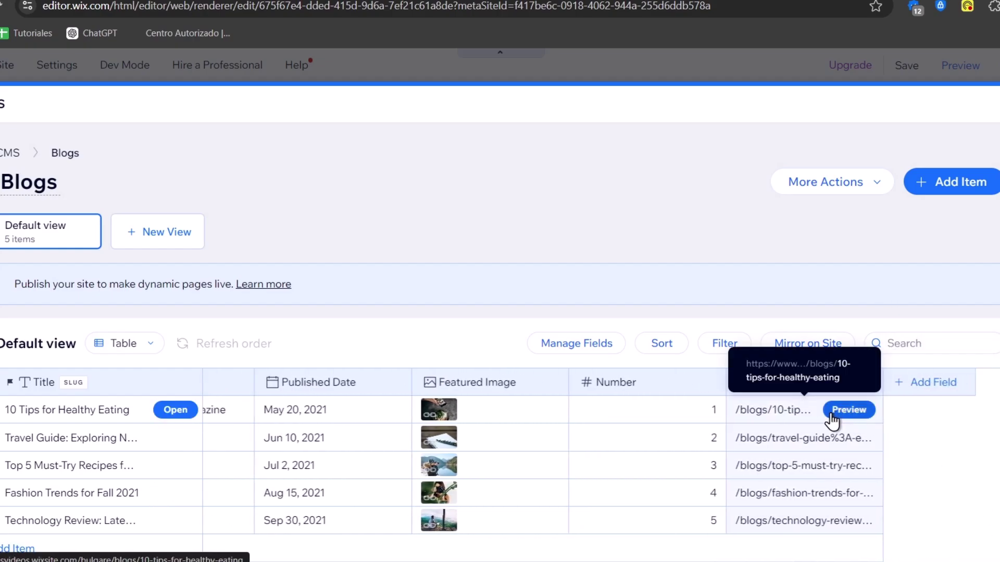
{"action": "left_click", "coordinate": [832, 414]}
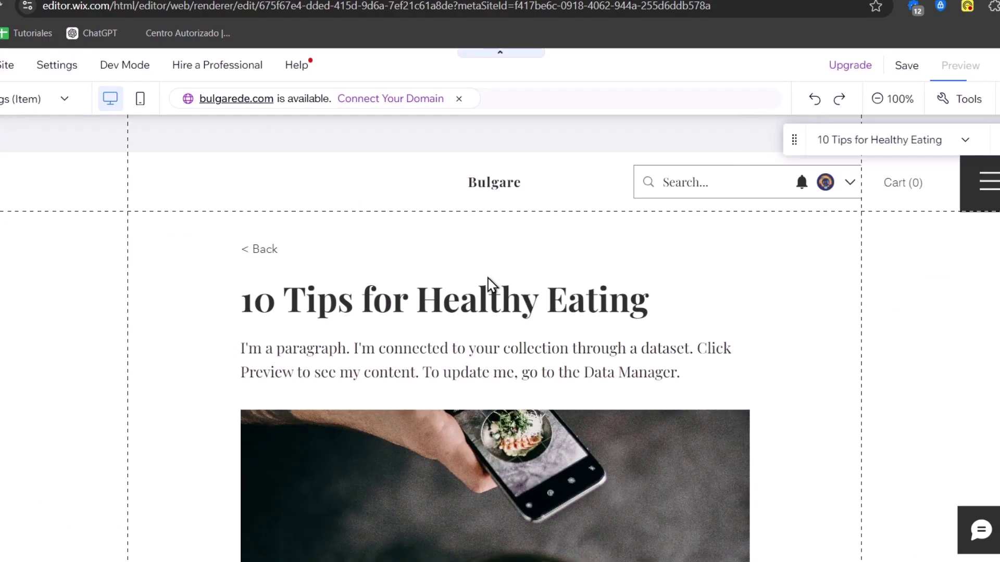
- Switch the previewed Blogs page through Fashion Trends, Technology Review and Top 5 Must-Try Recipes posts
{"action": "left_click", "coordinate": [944, 140]}
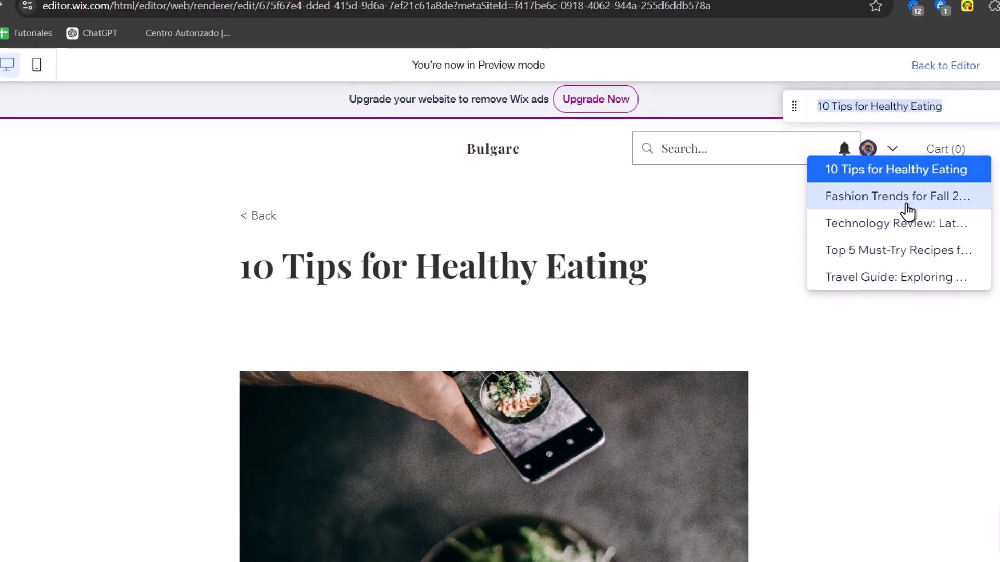
{"action": "left_click", "coordinate": [900, 204]}
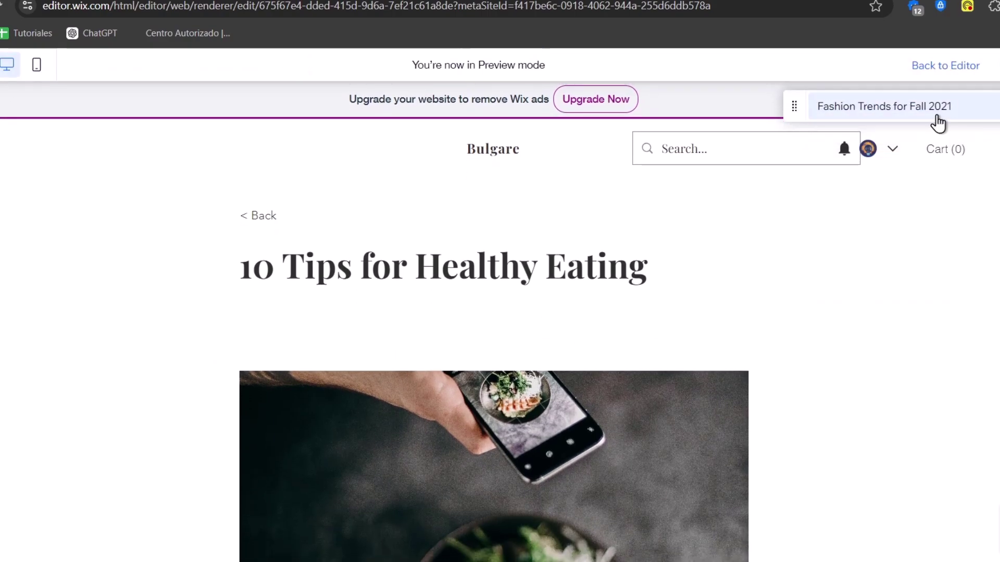
{"action": "left_click", "coordinate": [937, 109]}
{"action": "left_click", "coordinate": [924, 197]}
{"action": "left_click", "coordinate": [914, 108]}
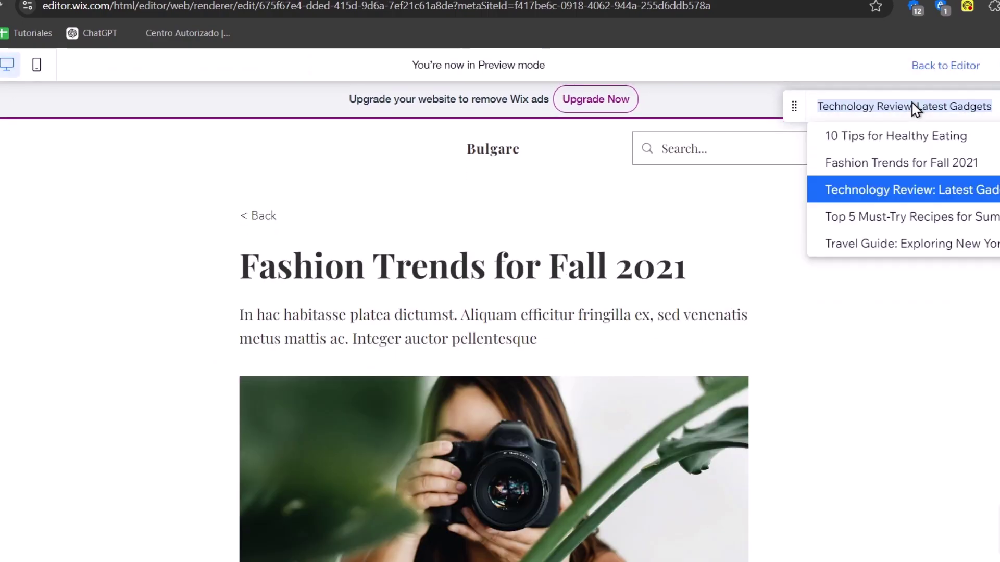
{"action": "left_click", "coordinate": [899, 214]}
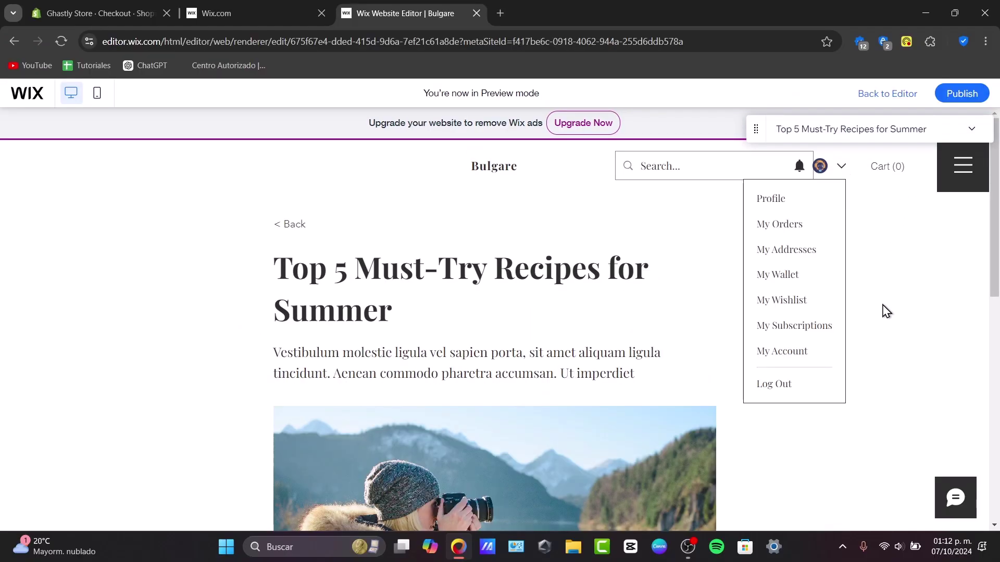
{"action": "left_click", "coordinate": [852, 135]}
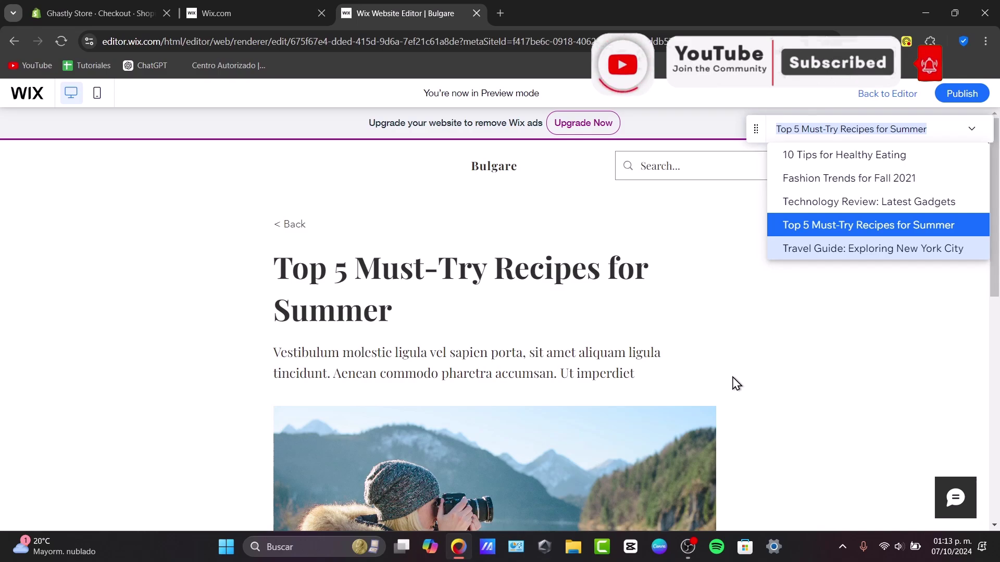
{"action": "scroll", "coordinate": [736, 384], "scroll_direction": "down", "scroll_amount": 10}
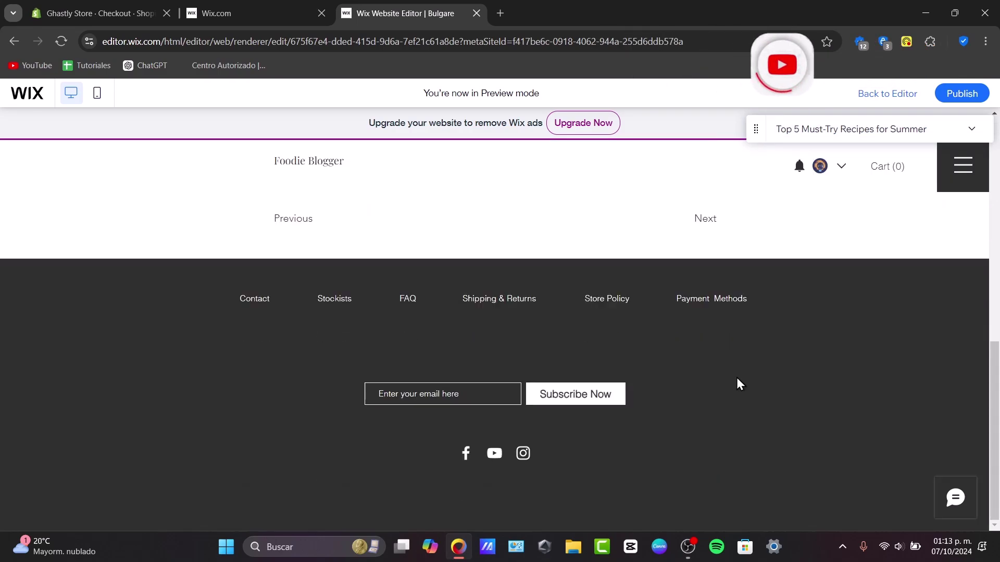